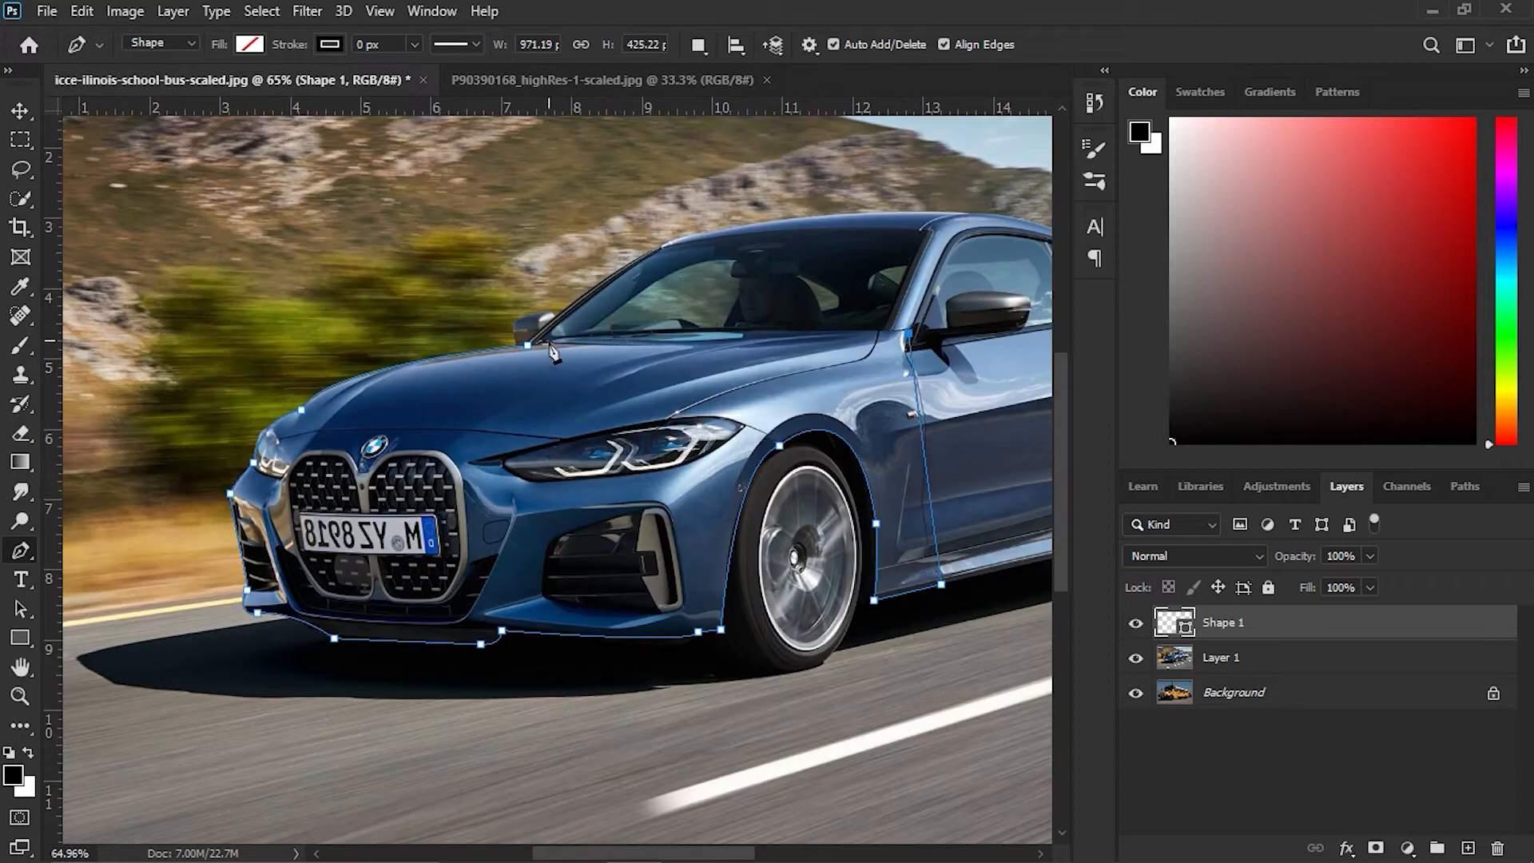
# - Mask the blue car layer to its traced front end and move that front over the bus's hood
pyautogui.hotkey('ctrl', 'Return')
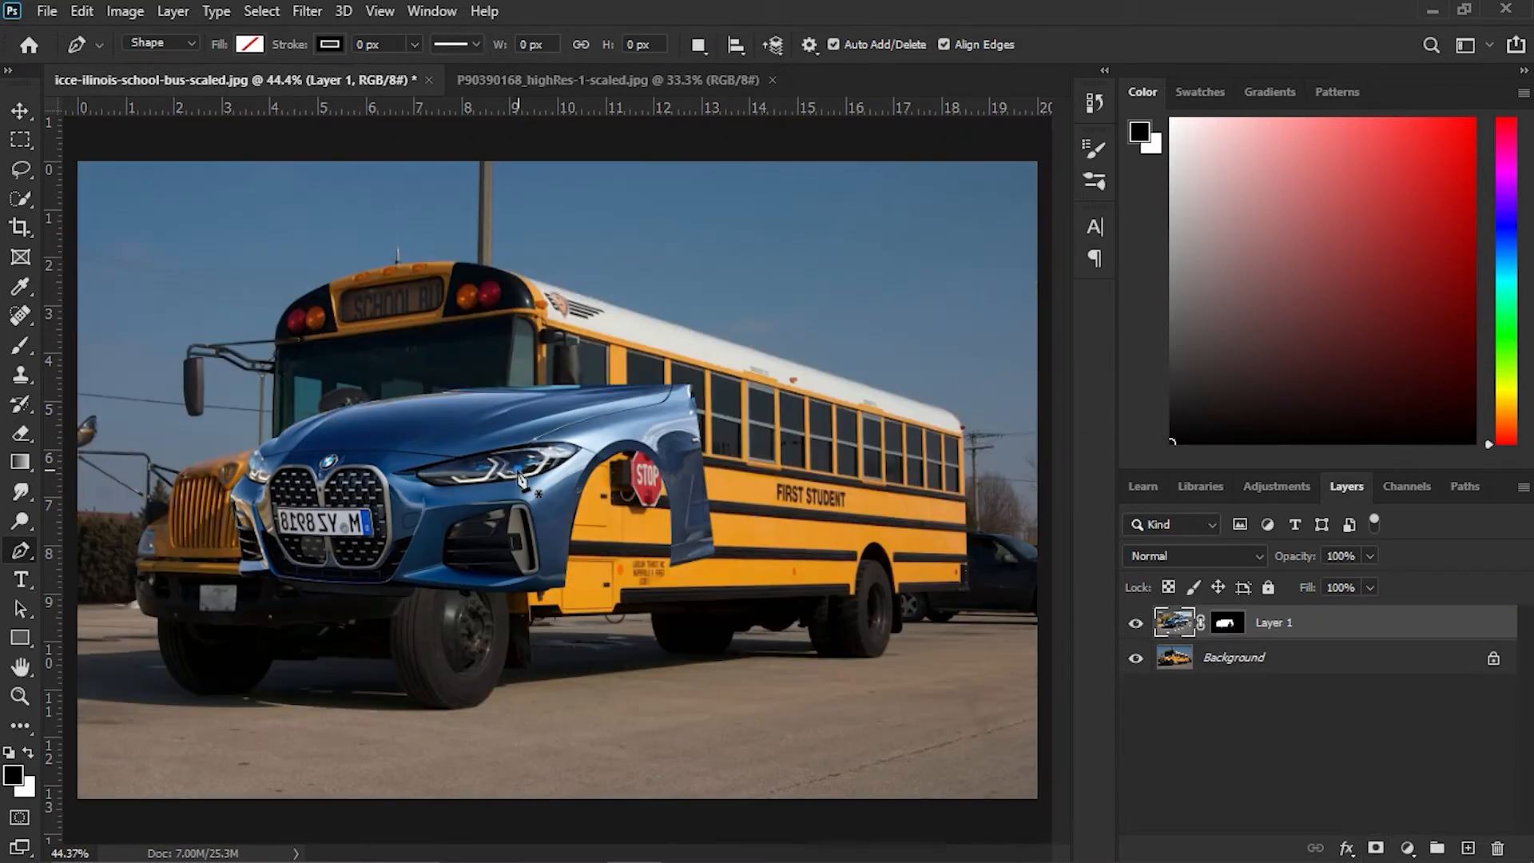
pyautogui.moveTo(519, 480); pyautogui.dragTo(398, 513)
pyautogui.press('6')
pyautogui.press('6')
# - Scale and position the blue car front to fit the bus's nose, with the layer opacity at 98%
pyautogui.hotkey('ctrl', 't')
pyautogui.scroll(-2, 528, 641)
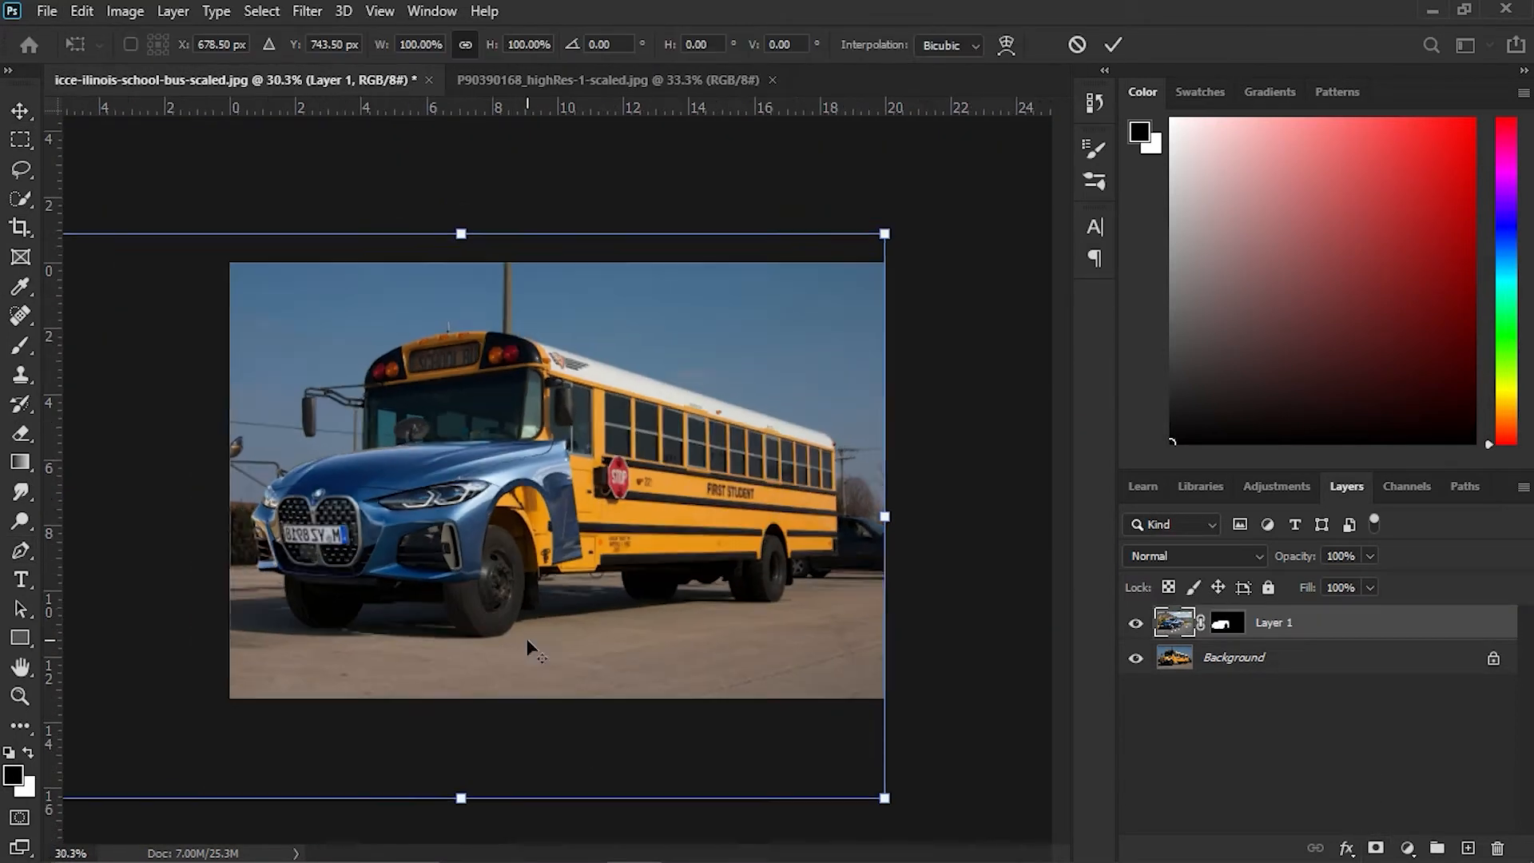
pyautogui.moveTo(86, 255); pyautogui.dragTo(100, 264)
pyautogui.moveTo(382, 508)
pyautogui.mouseDown()
pyautogui.moveTo(363, 504)
pyautogui.moveTo(381, 509)
pyautogui.mouseUp()
pyautogui.moveTo(842, 264); pyautogui.dragTo(880, 331)
pyautogui.moveTo(682, 543); pyautogui.dragTo(674, 547)
pyautogui.moveTo(93, 751); pyautogui.dragTo(109, 760)
pyautogui.moveTo(831, 759); pyautogui.dragTo(814, 733)
pyautogui.moveTo(459, 734); pyautogui.dragTo(459, 753)
pyautogui.moveTo(500, 599); pyautogui.dragTo(508, 612)
pyautogui.press('9')
pyautogui.press('8')
# - Warp the car front so its hood and fender follow the bus's windshield base and front wheel
pyautogui.rightClick(620, 429)
pyautogui.click(696, 576)
pyautogui.moveTo(812, 745); pyautogui.dragTo(879, 741)
pyautogui.moveTo(1029, 272); pyautogui.dragTo(919, 110)
pyautogui.moveTo(109, 272); pyautogui.dragTo(154, 308)
pyautogui.moveTo(108, 746); pyautogui.dragTo(180, 819)
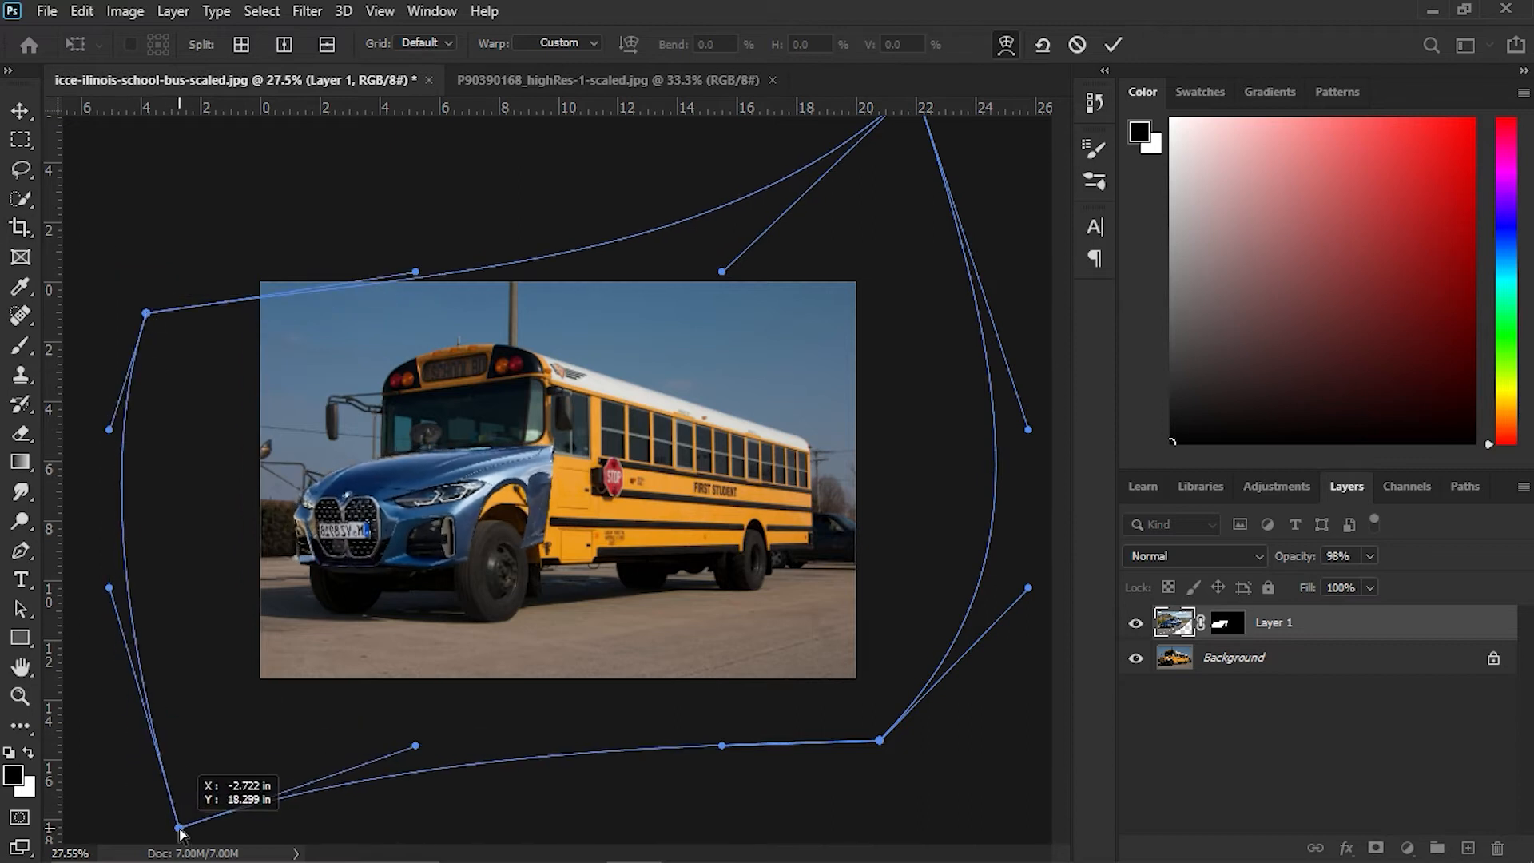
pyautogui.press('Return')
# - Paint black on the car front's layer mask to blend its rear edge into the bus, using a brush up to 200 px
pyautogui.press('b')
pyautogui.rightClick(539, 494)
pyautogui.moveTo(523, 459); pyautogui.dragTo(536, 519)
pyautogui.rightClick(539, 496)
pyautogui.press('Return')
pyautogui.scroll(5, 556, 512)
pyautogui.rightClick(414, 459)
pyautogui.write('200')
pyautogui.press('Return')
pyautogui.hotkey('ctrl', '-')
pyautogui.hotkey('ctrl', '-')
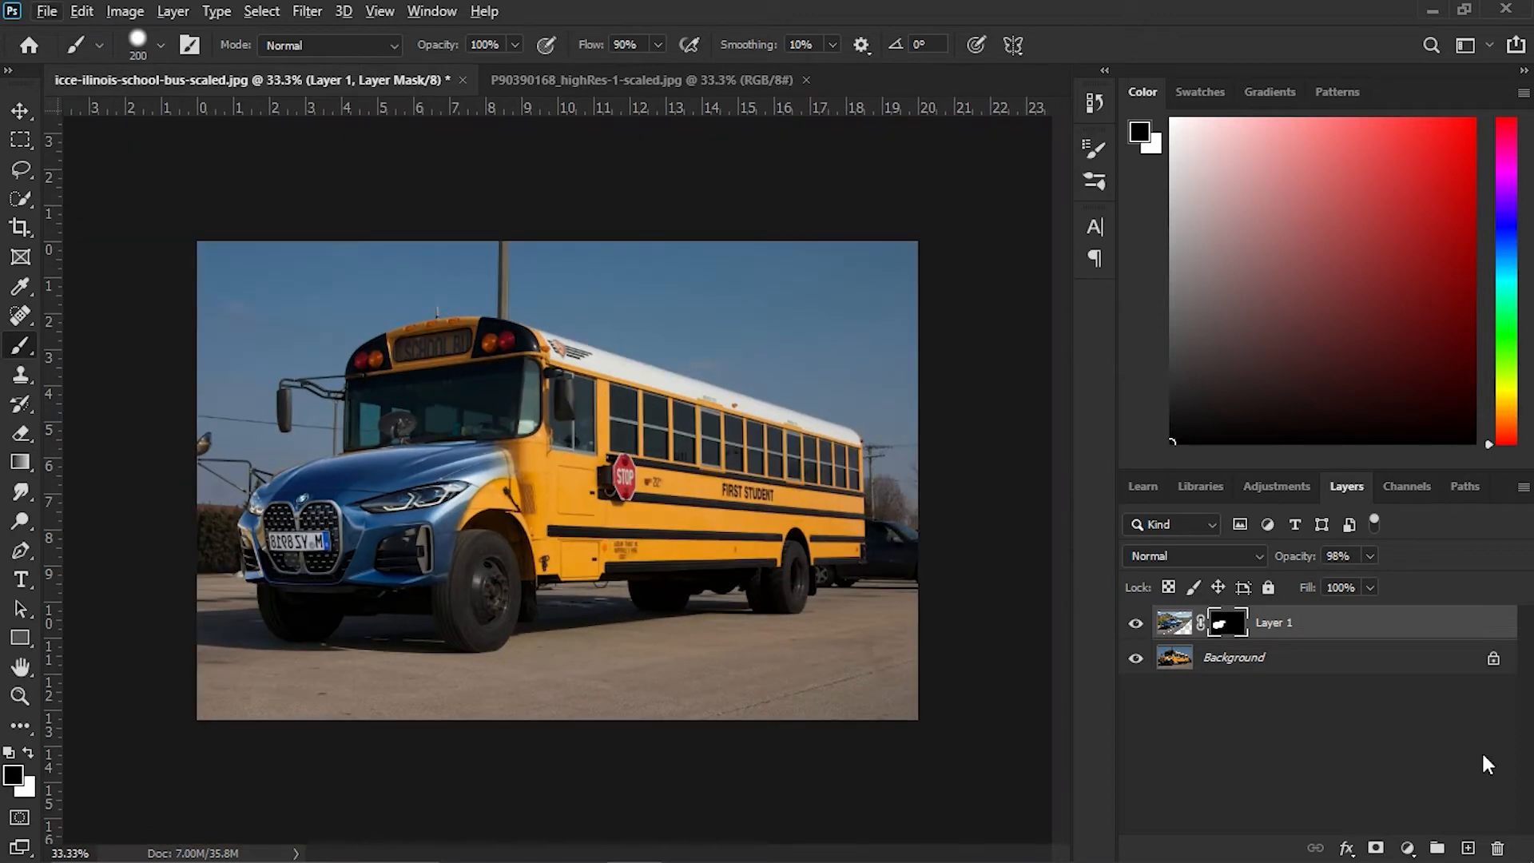
# - Add a Hue/Saturation adjustment clipped to the car front layer and shift its hue toward violet-blue
pyautogui.click(1408, 848)
pyautogui.click(1406, 633)
pyautogui.hotkey('ctrl', 'alt', 'g')
pyautogui.moveTo(741, 367); pyautogui.dragTo(616, 366)
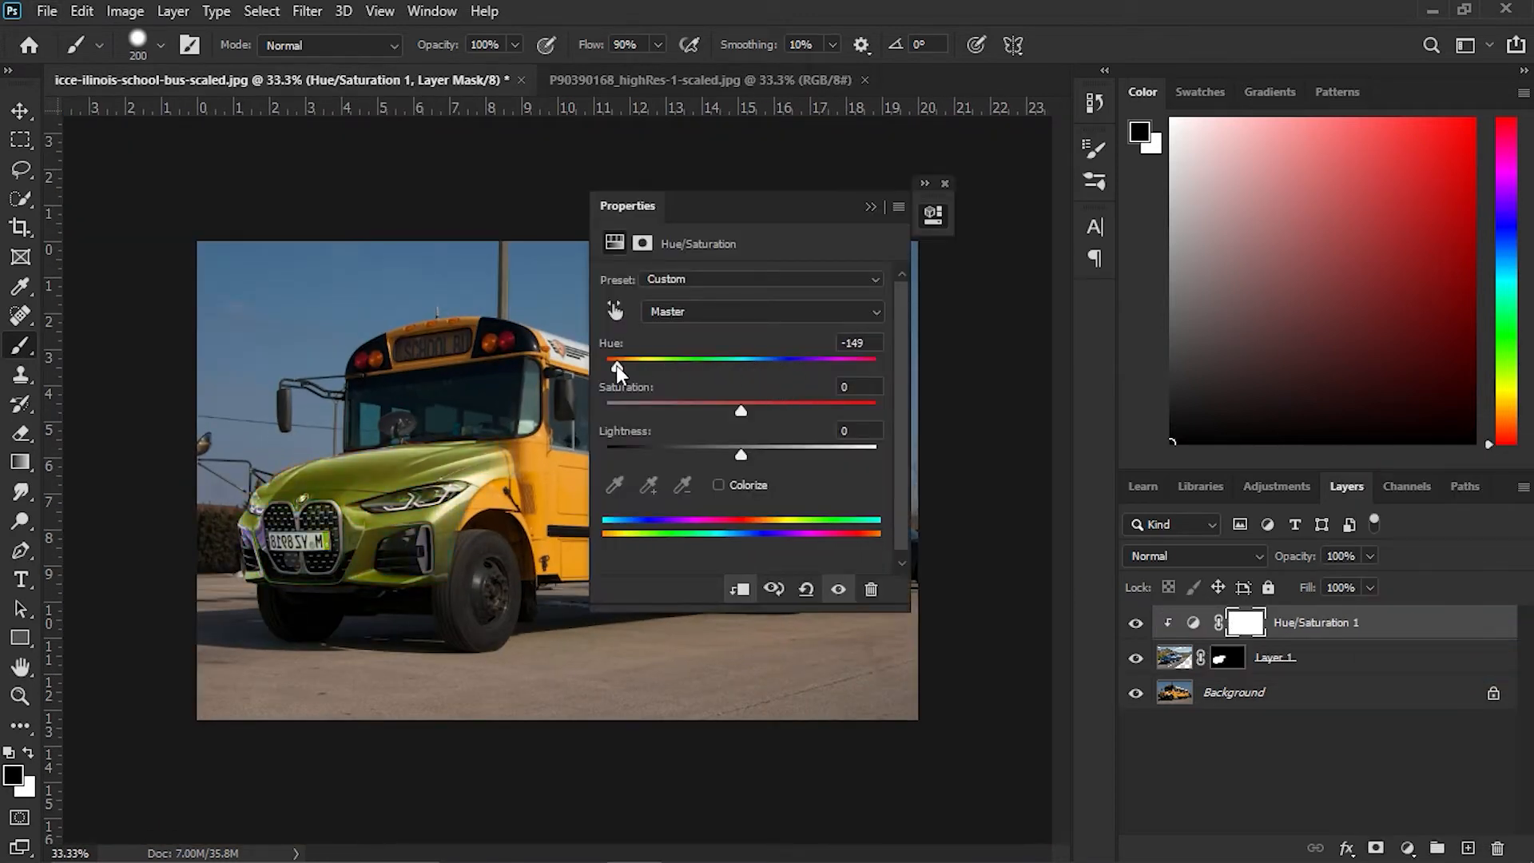
pyautogui.moveTo(628, 205); pyautogui.dragTo(949, 186)
pyautogui.moveTo(972, 343); pyautogui.dragTo(1111, 362)
# - Add a second Hue/Saturation adjustment above the bus background with hue -141 and saturation +38
pyautogui.moveTo(1314, 623); pyautogui.dragTo(1247, 697)
pyautogui.moveTo(1062, 349); pyautogui.dragTo(951, 345)
pyautogui.moveTo(1063, 392); pyautogui.dragTo(1115, 391)
pyautogui.click(1170, 417)
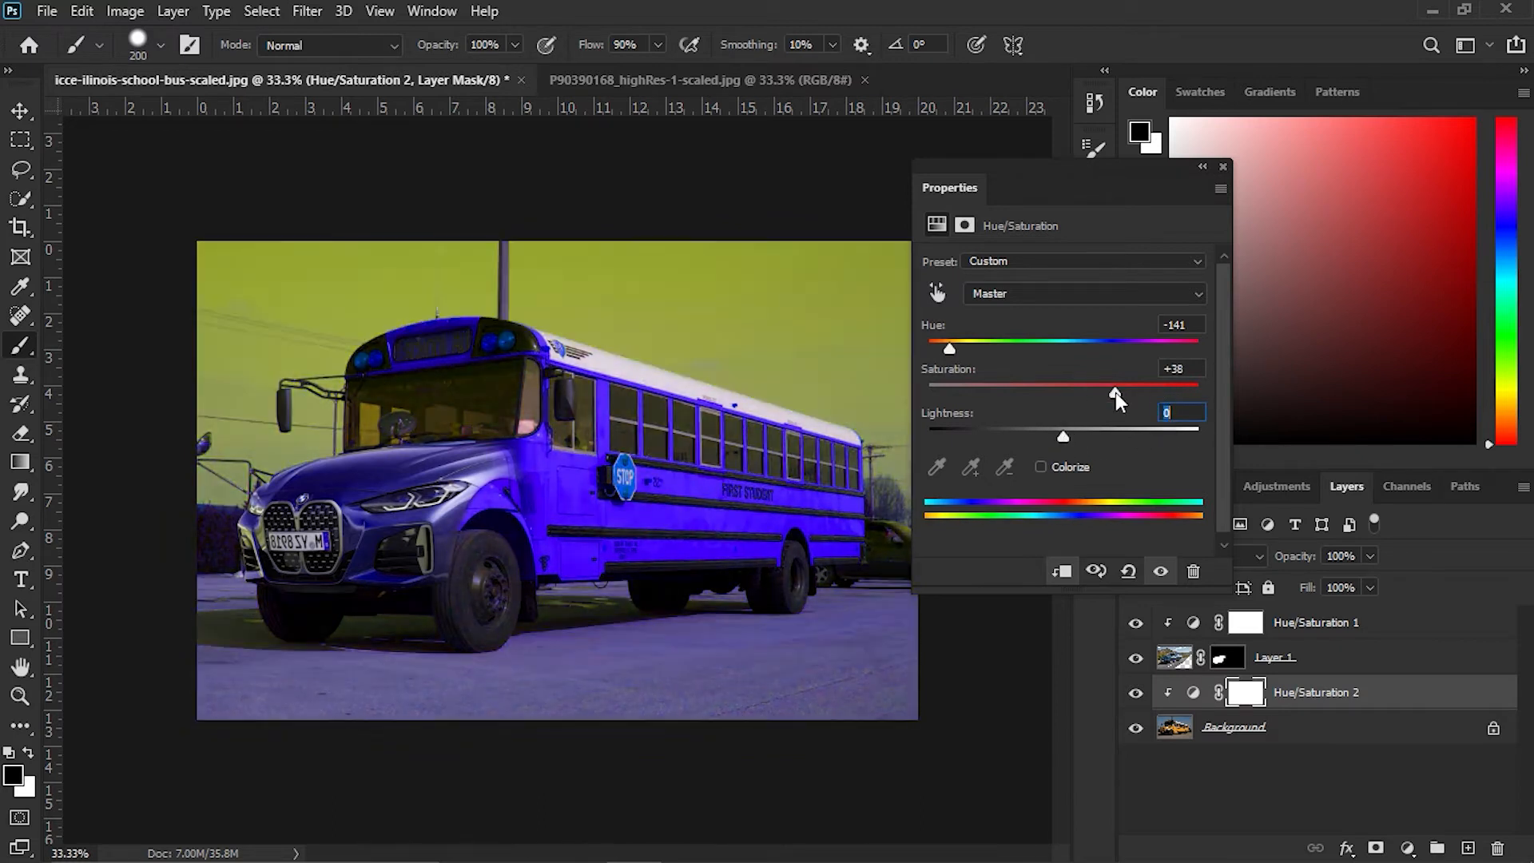
# - Set the car front's hue to +23 and soften its layer mask into the bus with a 600 px brush
pyautogui.click(1174, 665)
pyautogui.click(1215, 620)
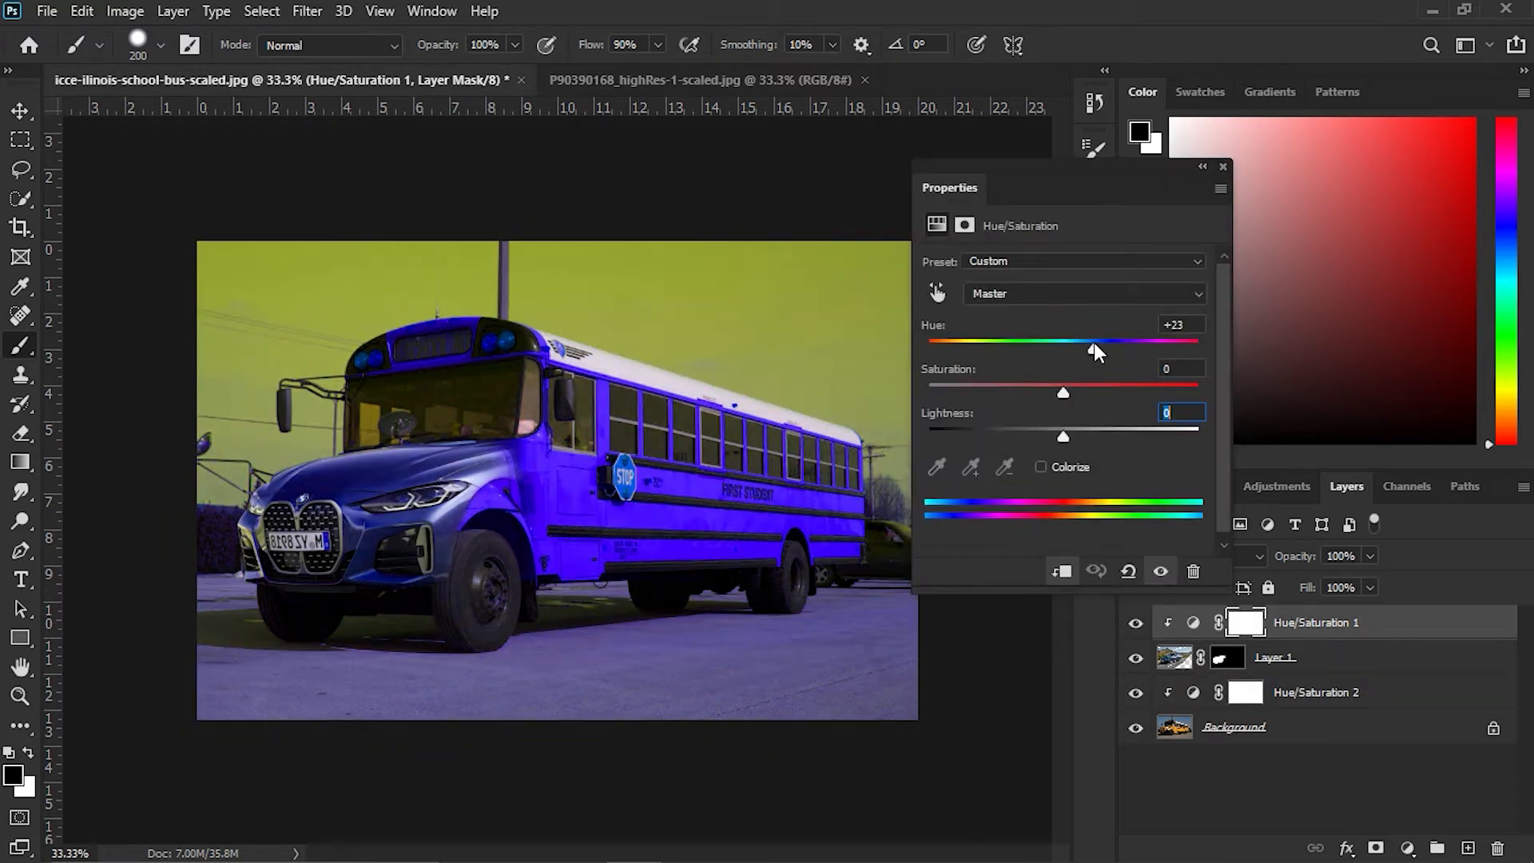
pyautogui.click(1227, 657)
pyautogui.rightClick(601, 322)
pyautogui.press('Escape')
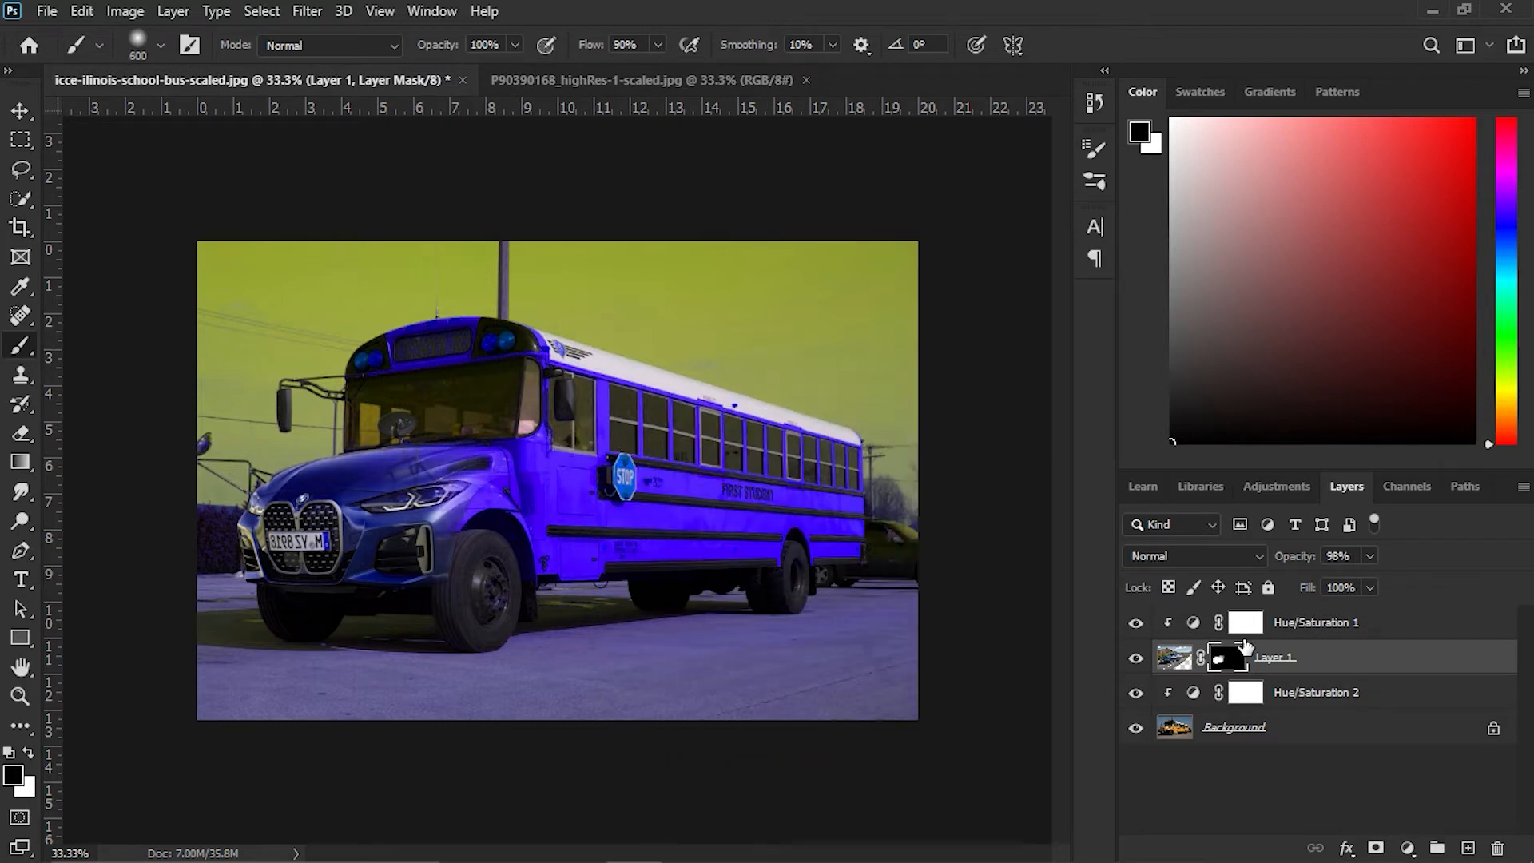
# - Paint the stop sign and roof warning lights out of the Hue/Saturation 2 mask with a 40 px brush
pyautogui.click(1245, 692)
pyautogui.scroll(3, 610, 477)
pyautogui.rightClick(680, 473)
pyautogui.press('Escape')
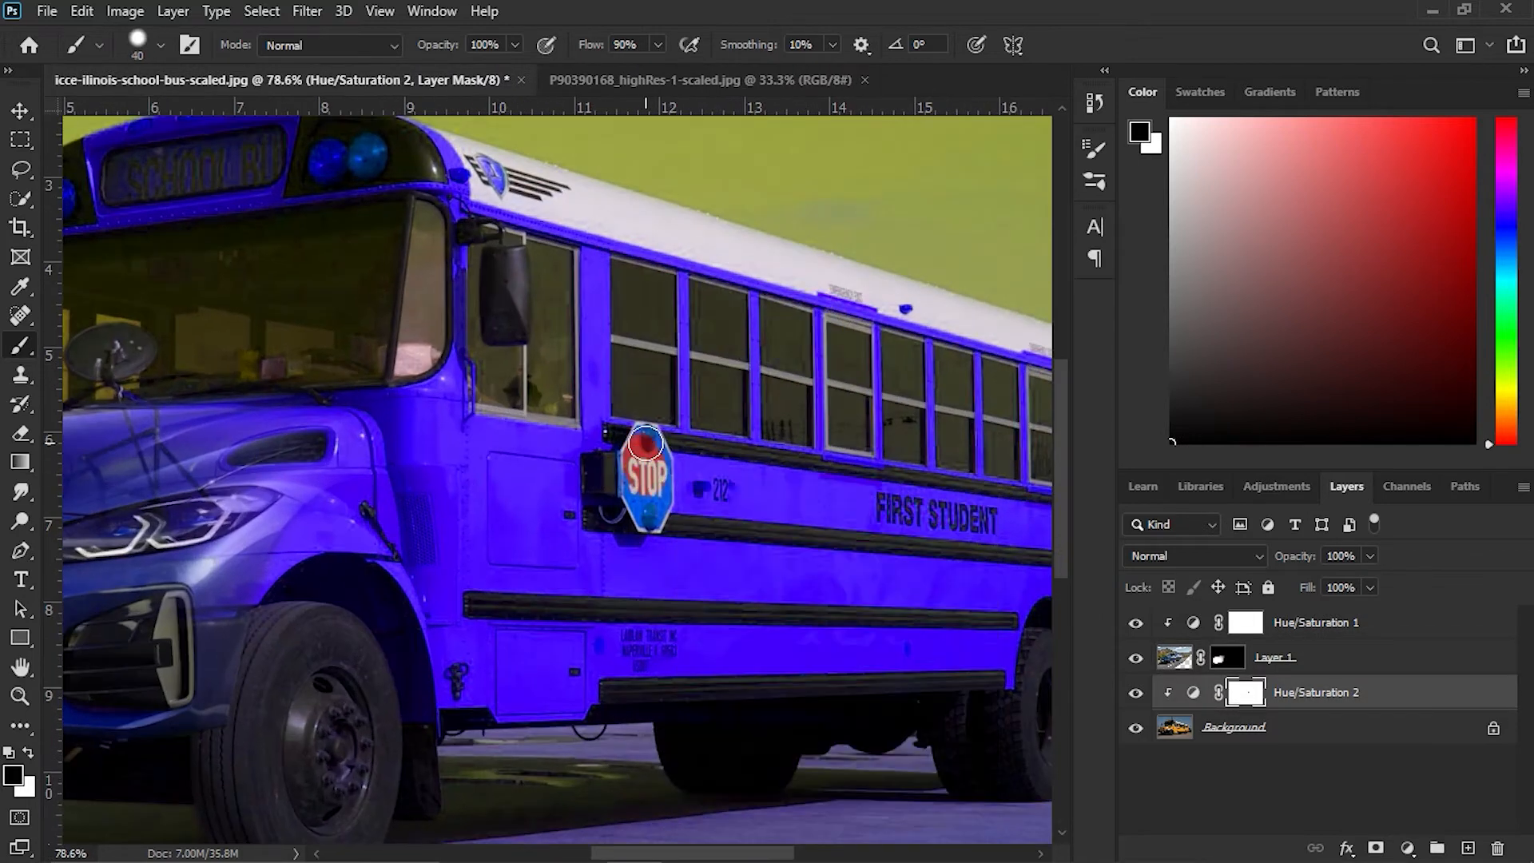
pyautogui.press('h')
pyautogui.moveTo(646, 501); pyautogui.dragTo(649, 245)
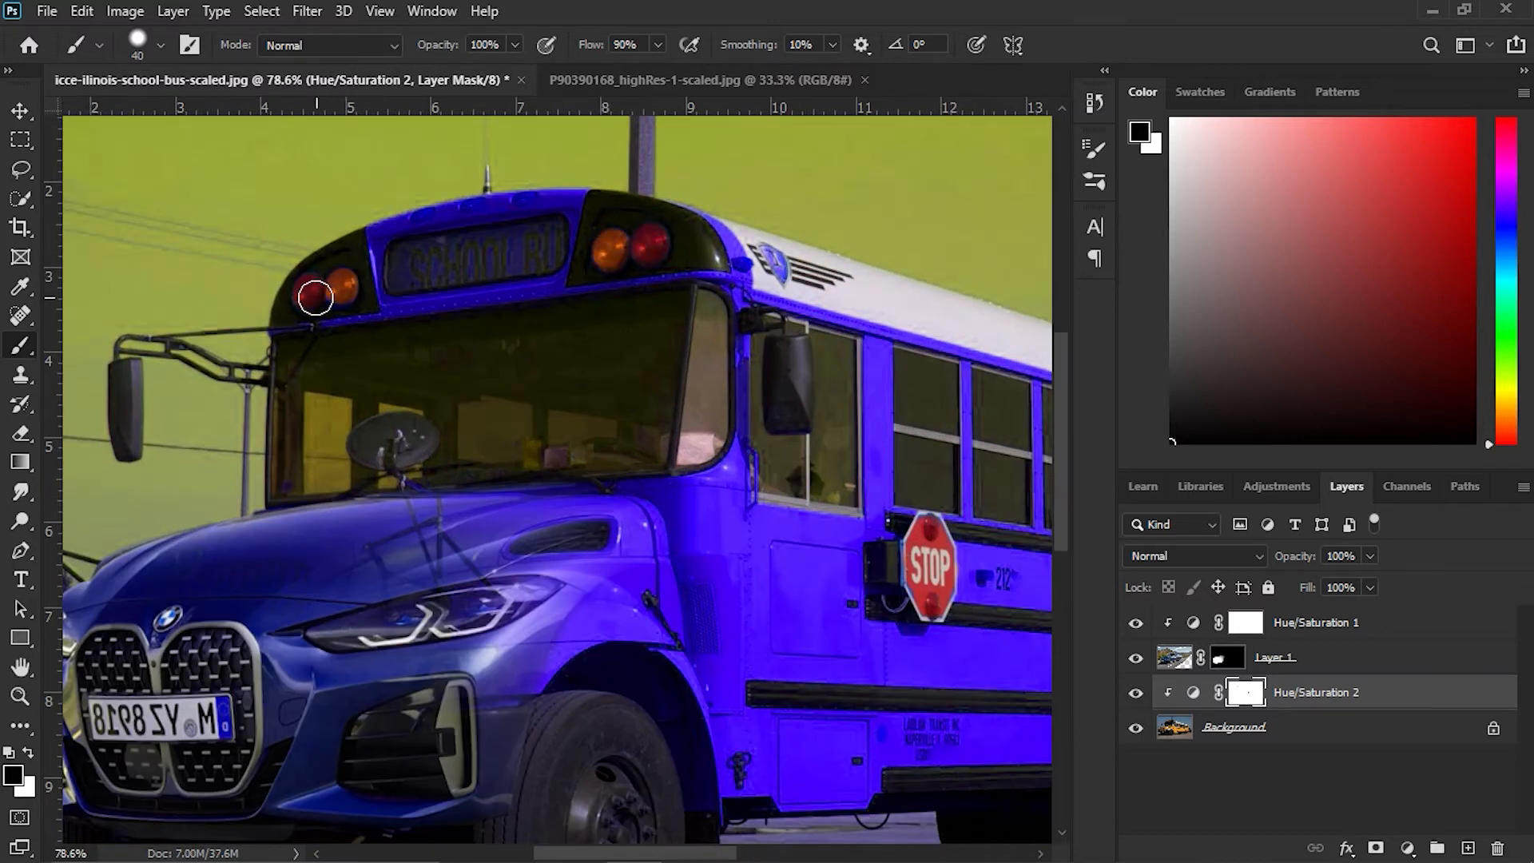
# - Enlarge the brush and paint the outer sky and ground out of the Hue/Saturation 2 mask
pyautogui.scroll(-3, 622, 270)
pyautogui.press(']')
pyautogui.press(']')
pyautogui.press(']')
pyautogui.press(']')
pyautogui.press(']')
pyautogui.press(']')
pyautogui.moveTo(774, 319)
pyautogui.mouseDown()
pyautogui.moveTo(798, 318)
pyautogui.moveTo(846, 253)
pyautogui.moveTo(122, 276)
pyautogui.mouseUp()
pyautogui.moveTo(204, 447)
pyautogui.mouseDown()
pyautogui.moveTo(302, 184)
pyautogui.moveTo(647, 264)
pyautogui.mouseUp()
# - Mask the blue tint off the windshield and the remaining sky and ground close to the bus with a smaller brush
pyautogui.rightClick(679, 260)
pyautogui.press('[')
pyautogui.press('Escape')
pyautogui.moveTo(568, 316)
pyautogui.mouseDown()
pyautogui.moveTo(846, 350)
pyautogui.moveTo(887, 457)
pyautogui.mouseUp()
pyautogui.hotkey('ctrl', 'z')
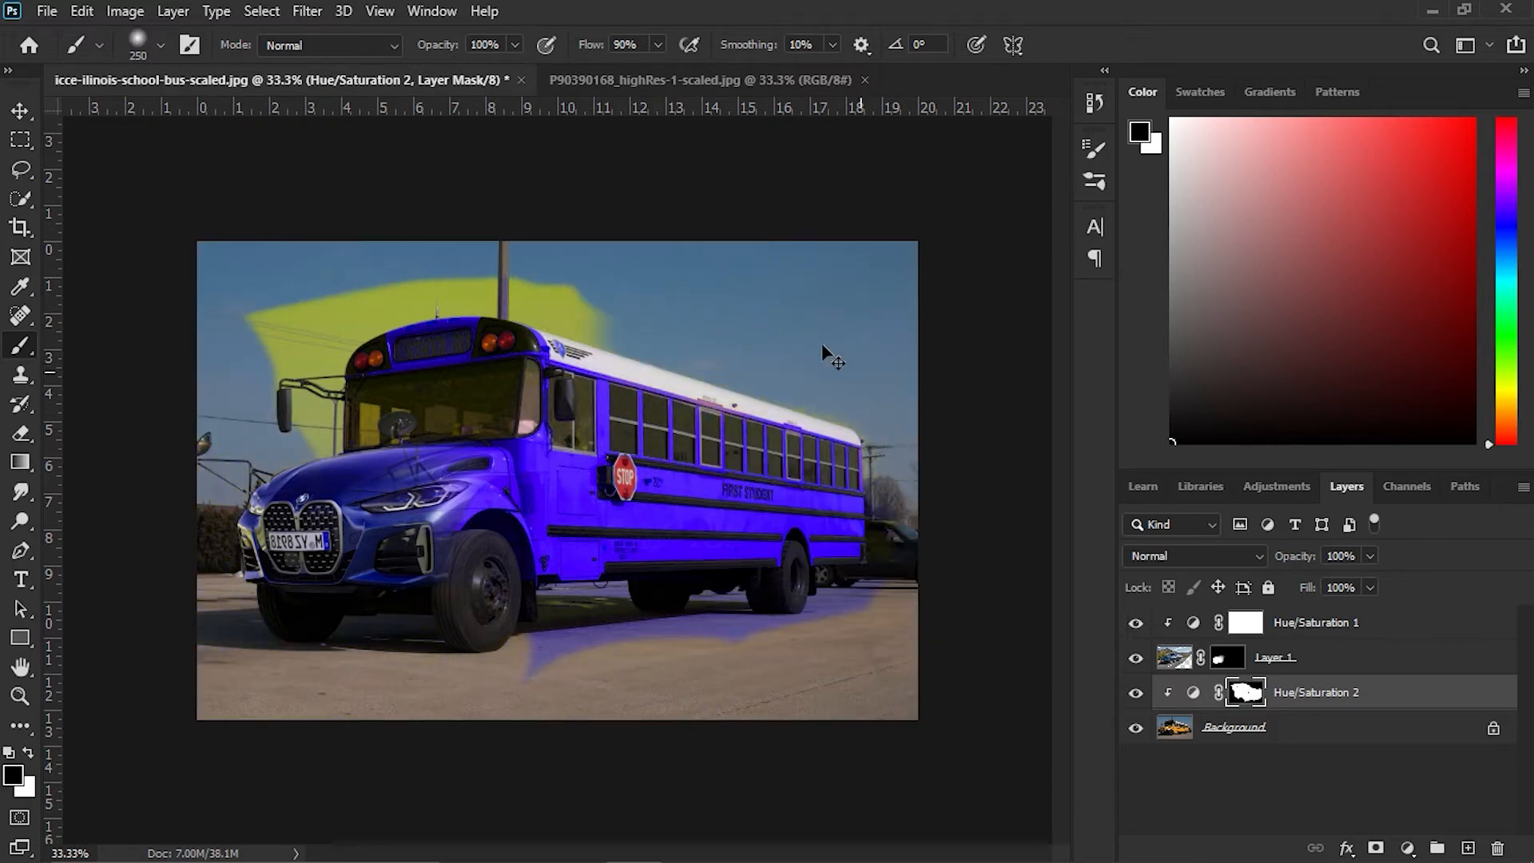
pyautogui.click(580, 601)
pyautogui.moveTo(448, 304)
pyautogui.mouseDown()
pyautogui.moveTo(411, 241)
pyautogui.moveTo(306, 390)
pyautogui.mouseUp()
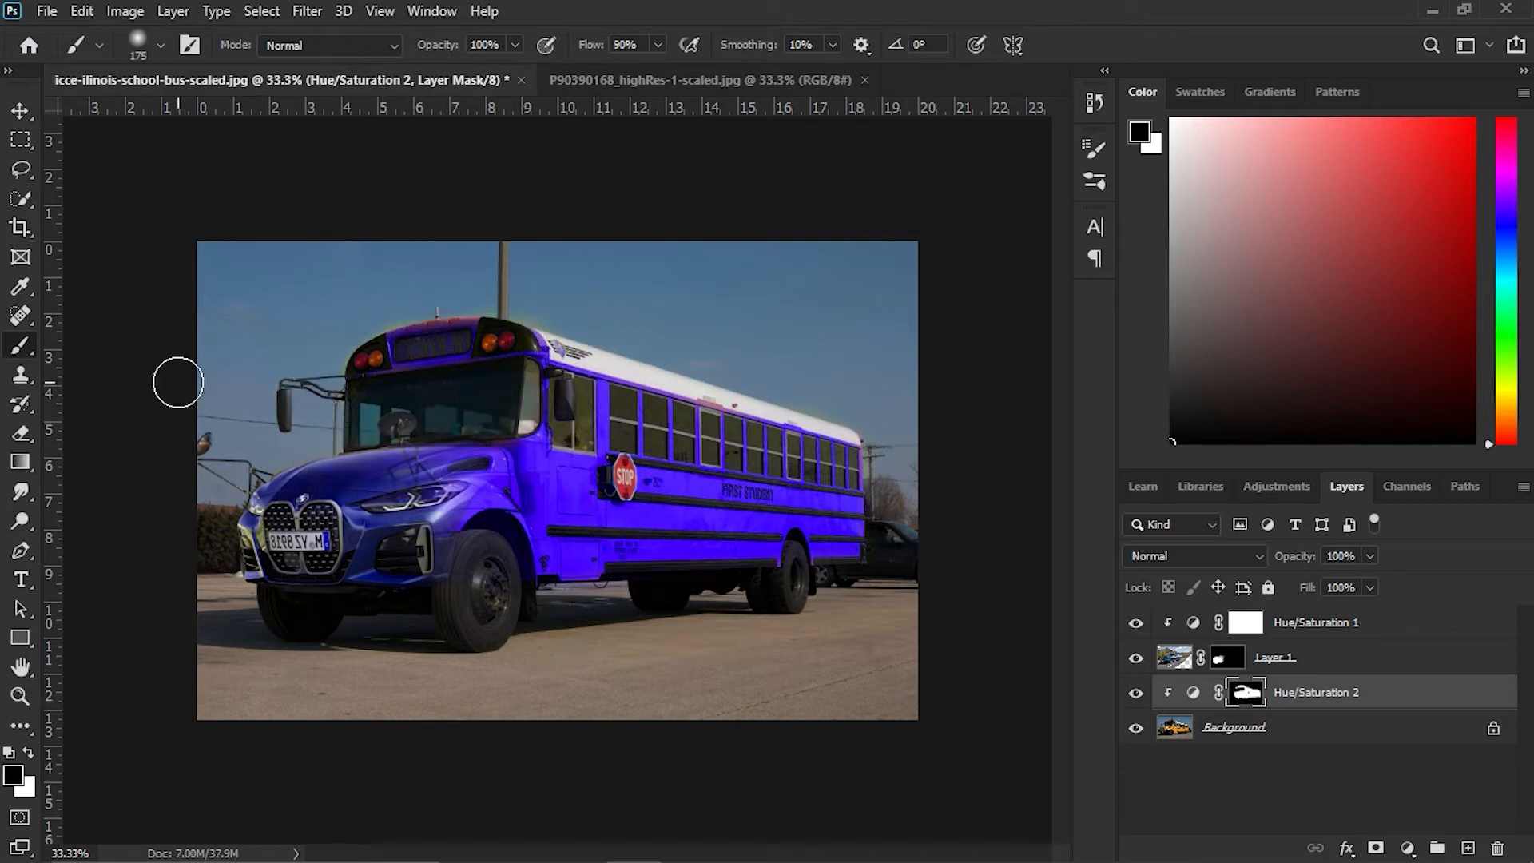
# - Paint white on the Hue/Saturation 2 mask to restore the blue tint along the bus's front roof
pyautogui.scroll(2, 178, 382)
pyautogui.click(20, 725)
pyautogui.press('b')
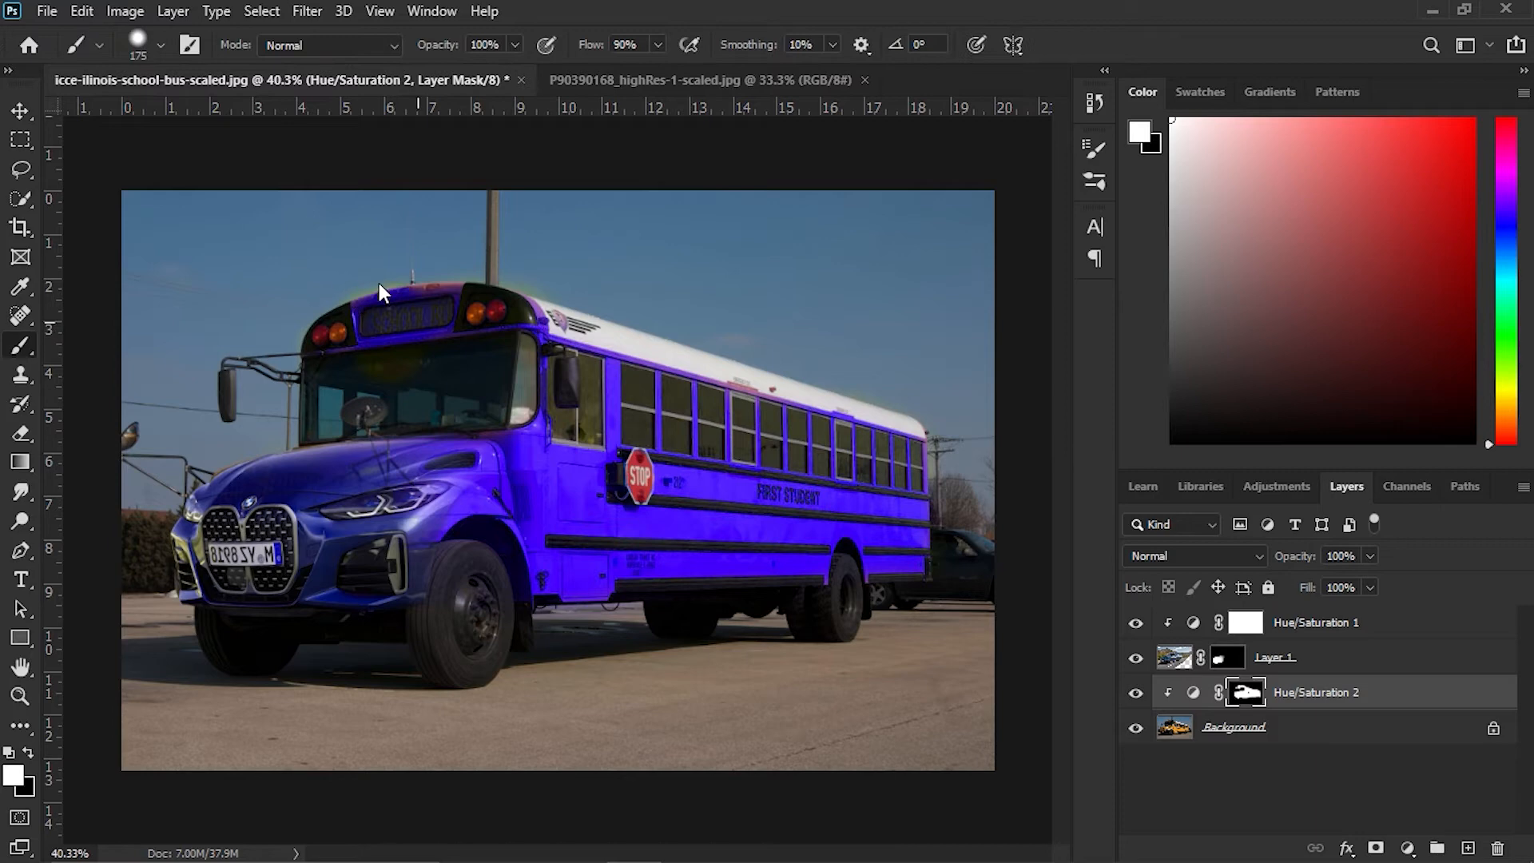
pyautogui.scroll(1, 396, 485)
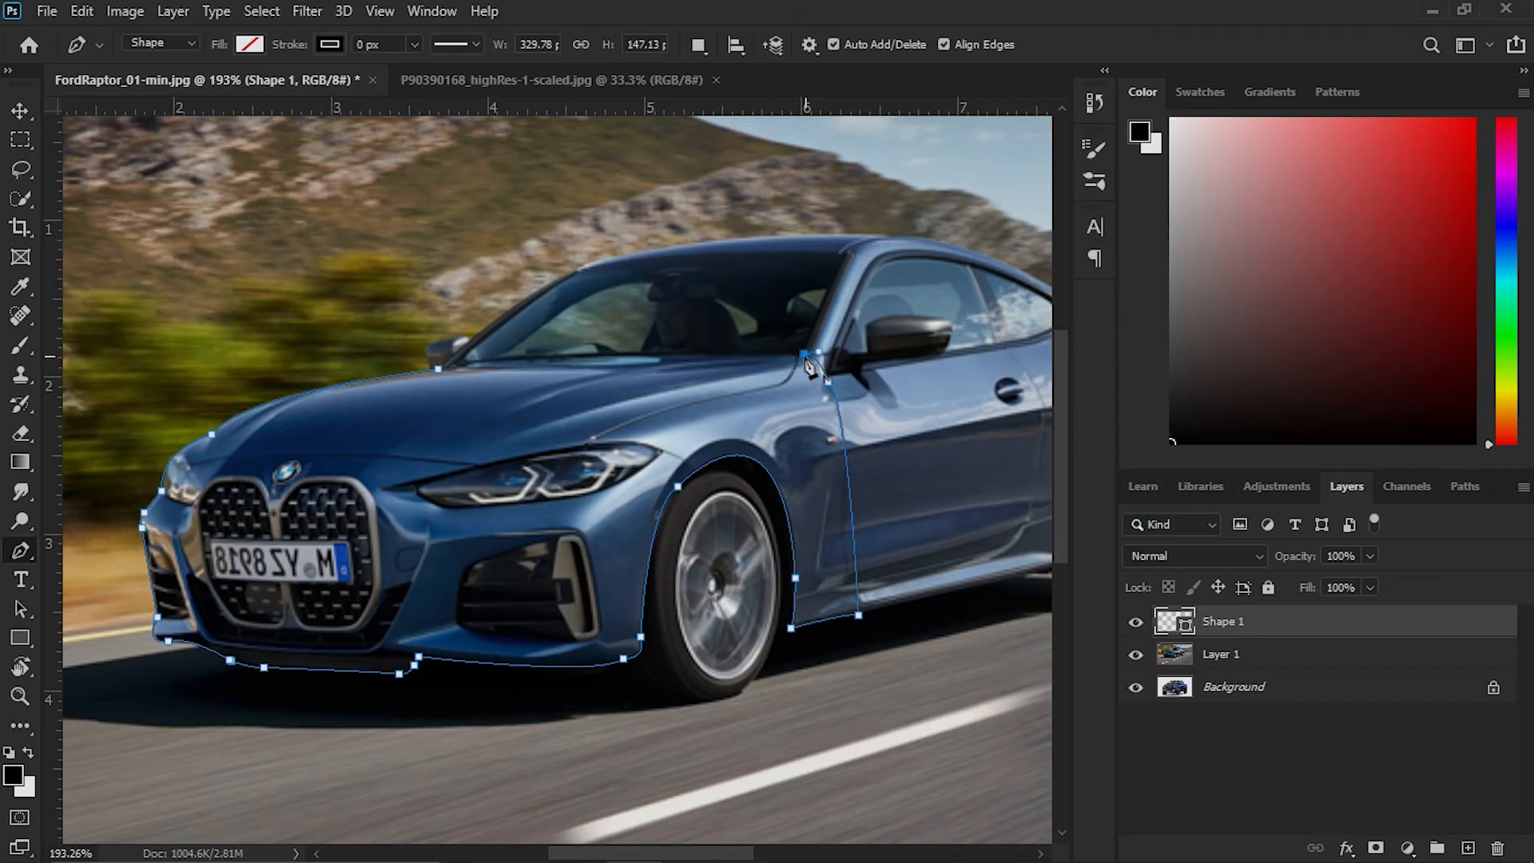
# - Mask the blue car layer to its traced front end and enlarge it over the pickup at reduced opacity
pyautogui.rightClick(460, 364)
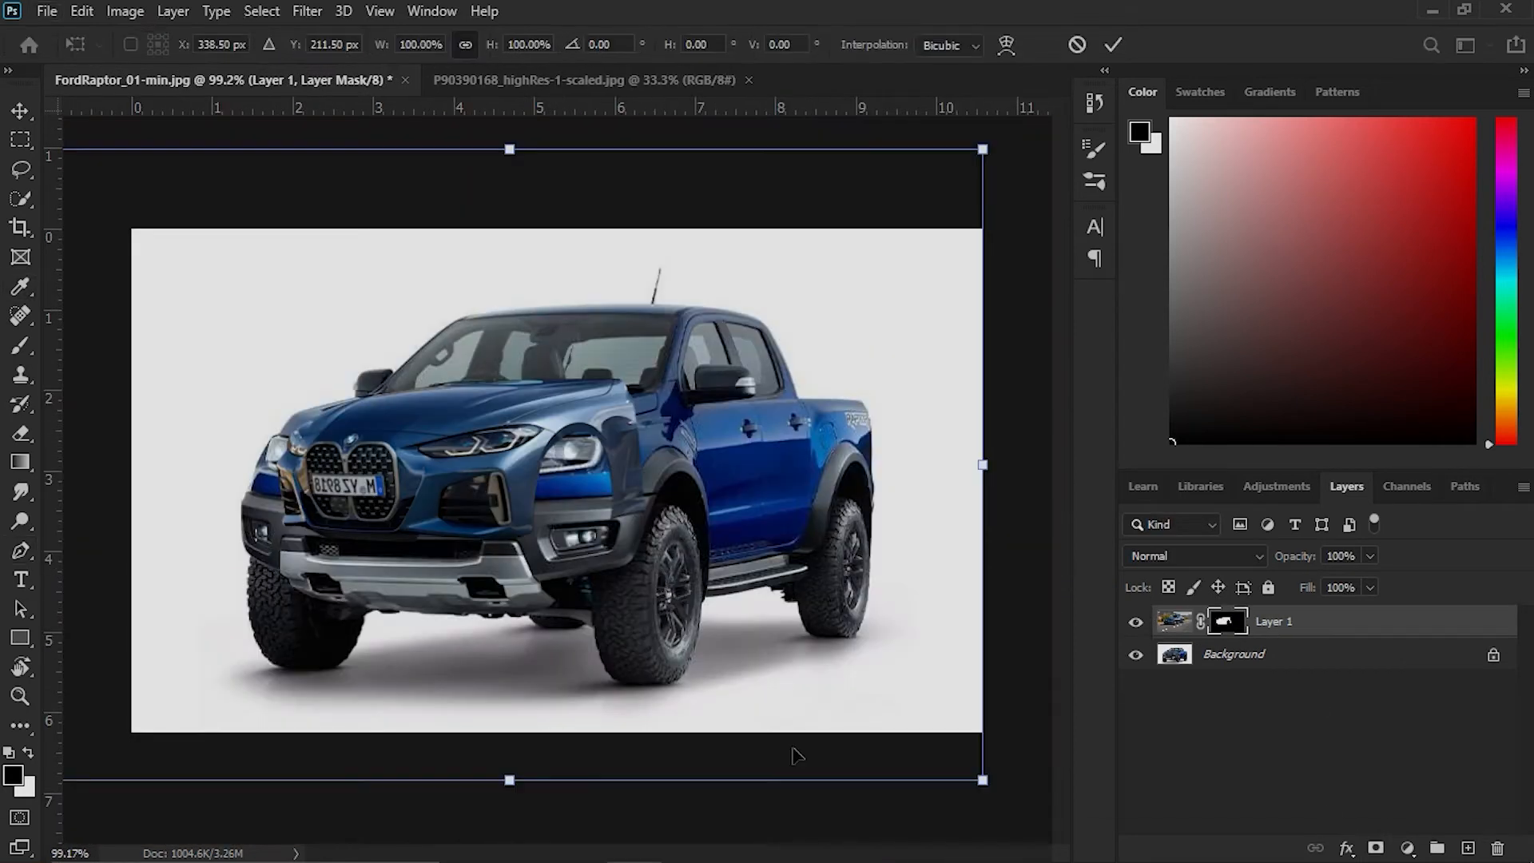
pyautogui.scroll(-1, 797, 756)
pyautogui.moveTo(945, 751); pyautogui.dragTo(1014, 801)
pyautogui.moveTo(503, 417); pyautogui.dragTo(541, 431)
pyautogui.click(1369, 556)
pyautogui.moveTo(1367, 586); pyautogui.dragTo(1345, 586)
pyautogui.scroll(-5, 799, 639)
# - Enlarge and reposition the car front to line up with the pickup's hood and bumper
pyautogui.moveTo(870, 689); pyautogui.dragTo(973, 754)
pyautogui.moveTo(718, 532); pyautogui.dragTo(668, 501)
pyautogui.moveTo(923, 237); pyautogui.dragTo(1025, 265)
pyautogui.moveTo(596, 496); pyautogui.dragTo(628, 503)
pyautogui.moveTo(1007, 766); pyautogui.dragTo(991, 755)
pyautogui.moveTo(677, 561); pyautogui.dragTo(668, 557)
# - Restore the car front layer to 100% opacity and fine-tune its size and position over the pickup
pyautogui.click(1369, 556)
pyautogui.moveTo(1375, 584); pyautogui.dragTo(1408, 586)
pyautogui.moveTo(982, 214); pyautogui.dragTo(945, 238)
pyautogui.moveTo(639, 449); pyautogui.dragTo(639, 439)
pyautogui.press('Return')
# - Paint on Layer 1's mask with a soft 97 px brush to reveal the pickup's front wheel arch and door
pyautogui.click(1224, 622)
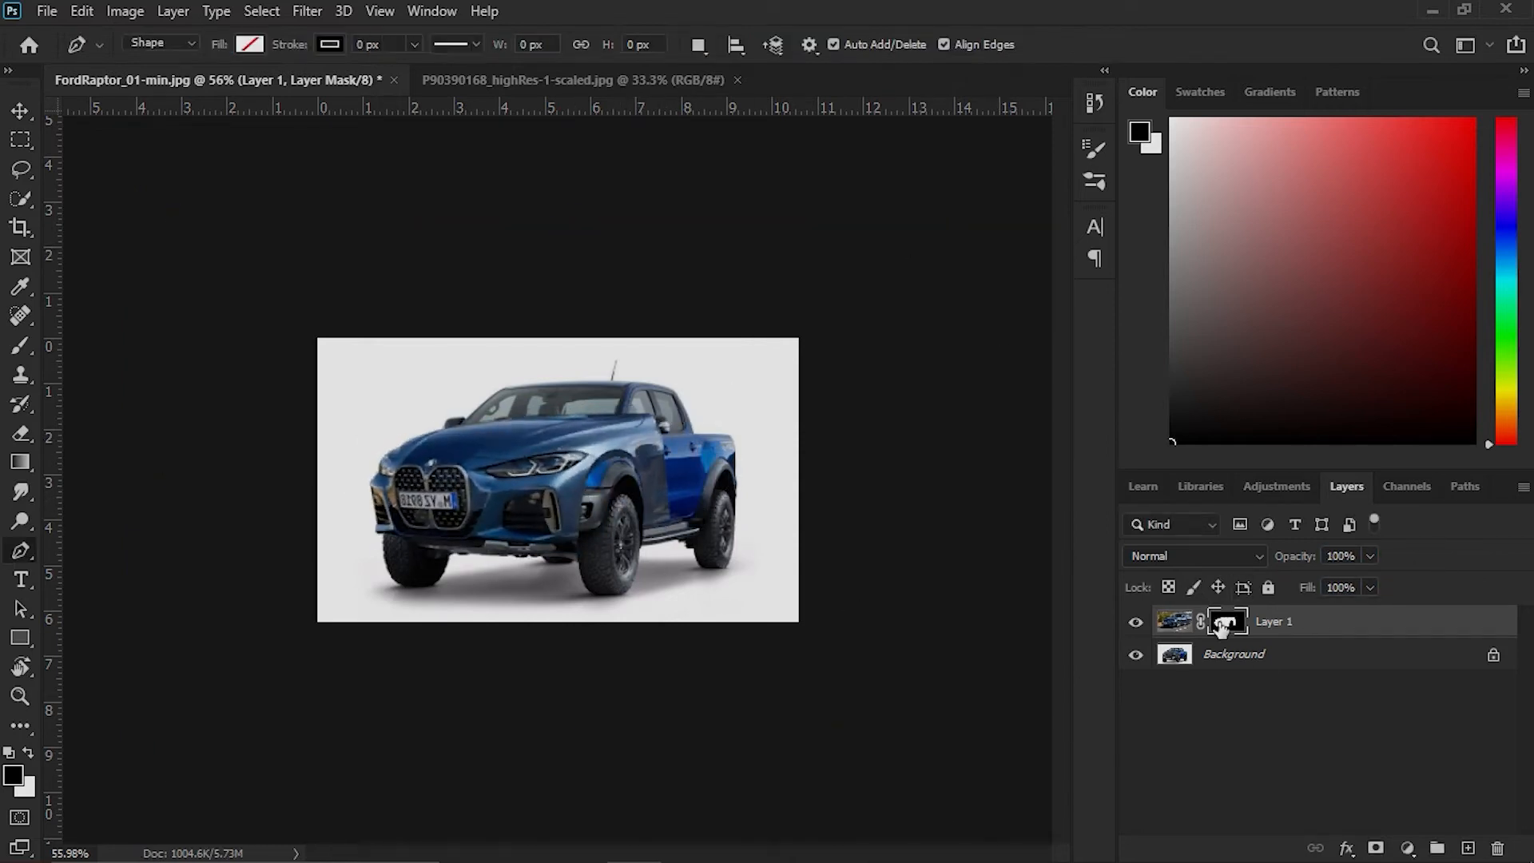
pyautogui.press('b')
pyautogui.scroll(6, 559, 447)
pyautogui.rightClick(497, 391)
pyautogui.rightClick(566, 407)
pyautogui.moveTo(820, 517); pyautogui.dragTo(643, 528)
pyautogui.moveTo(552, 386); pyautogui.dragTo(386, 391)
pyautogui.moveTo(357, 299); pyautogui.dragTo(708, 496)
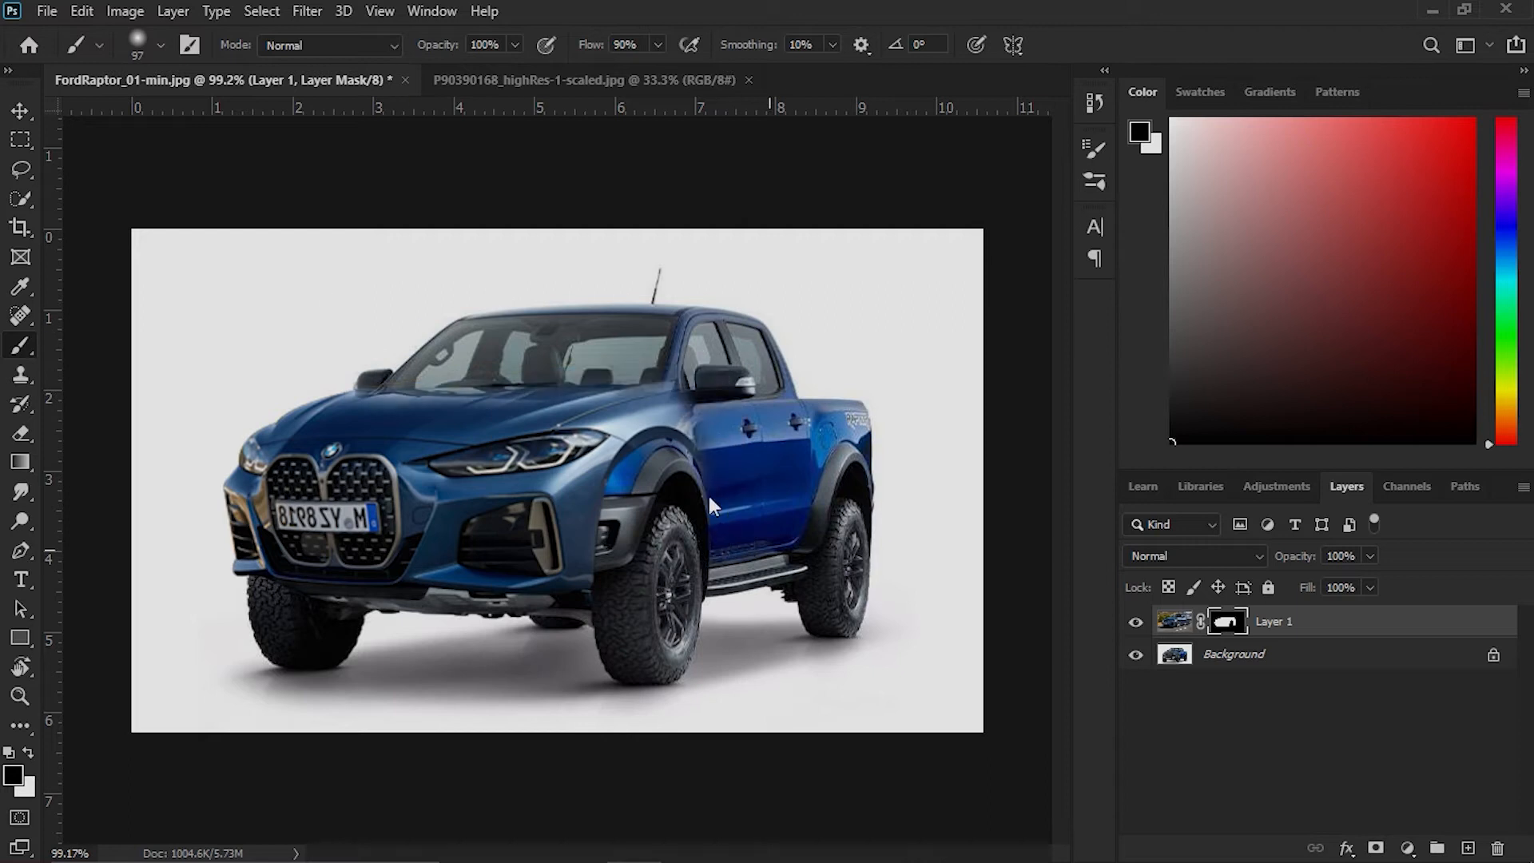
# - Warp the car front so its fender and bumper follow the pickup's front wheel arch
pyautogui.hotkey('ctrl', 't')
pyautogui.scroll(-5, 540, 497)
pyautogui.rightClick(623, 352)
pyautogui.click(734, 505)
pyautogui.moveTo(914, 713); pyautogui.dragTo(1193, 617)
pyautogui.moveTo(913, 244); pyautogui.dragTo(1034, 521)
pyautogui.scroll(-3, 561, 485)
pyautogui.moveTo(993, 575); pyautogui.dragTo(920, 592)
pyautogui.scroll(3, 545, 487)
pyautogui.moveTo(1000, 518); pyautogui.dragTo(1002, 580)
pyautogui.scroll(-2, 532, 470)
pyautogui.moveTo(1009, 644)
pyautogui.mouseDown()
pyautogui.moveTo(875, 609)
pyautogui.moveTo(1034, 617)
pyautogui.moveTo(830, 782)
pyautogui.moveTo(884, 822)
pyautogui.moveTo(855, 791)
pyautogui.moveTo(917, 616)
pyautogui.moveTo(918, 507)
pyautogui.moveTo(982, 469)
pyautogui.mouseUp()
pyautogui.press('Return')
# - Transform the car front a second time to fit it more closely to the pickup's hood and wheel arch
pyautogui.scroll(5, 559, 481)
pyautogui.hotkey('ctrl', 't')
pyautogui.rightClick(518, 531)
pyautogui.click(629, 301)
pyautogui.scroll(-7, 793, 626)
pyautogui.scroll(4, 559, 479)
pyautogui.scroll(-5, 567, 475)
pyautogui.scroll(4, 568, 478)
pyautogui.scroll(-4, 556, 478)
pyautogui.scroll(8, 559, 480)
pyautogui.scroll(-7, 559, 479)
pyautogui.scroll(8, 614, 553)
pyautogui.scroll(-7, 614, 553)
pyautogui.scroll(5, 799, 479)
pyautogui.press('Return')
# - Retouch the pickup's front wheel arch on the background with a 20 px Clone Stamp, and return to brushing Layer 1's mask
pyautogui.press('b')
pyautogui.scroll(2, 839, 568)
pyautogui.hotkey('alt', '[')
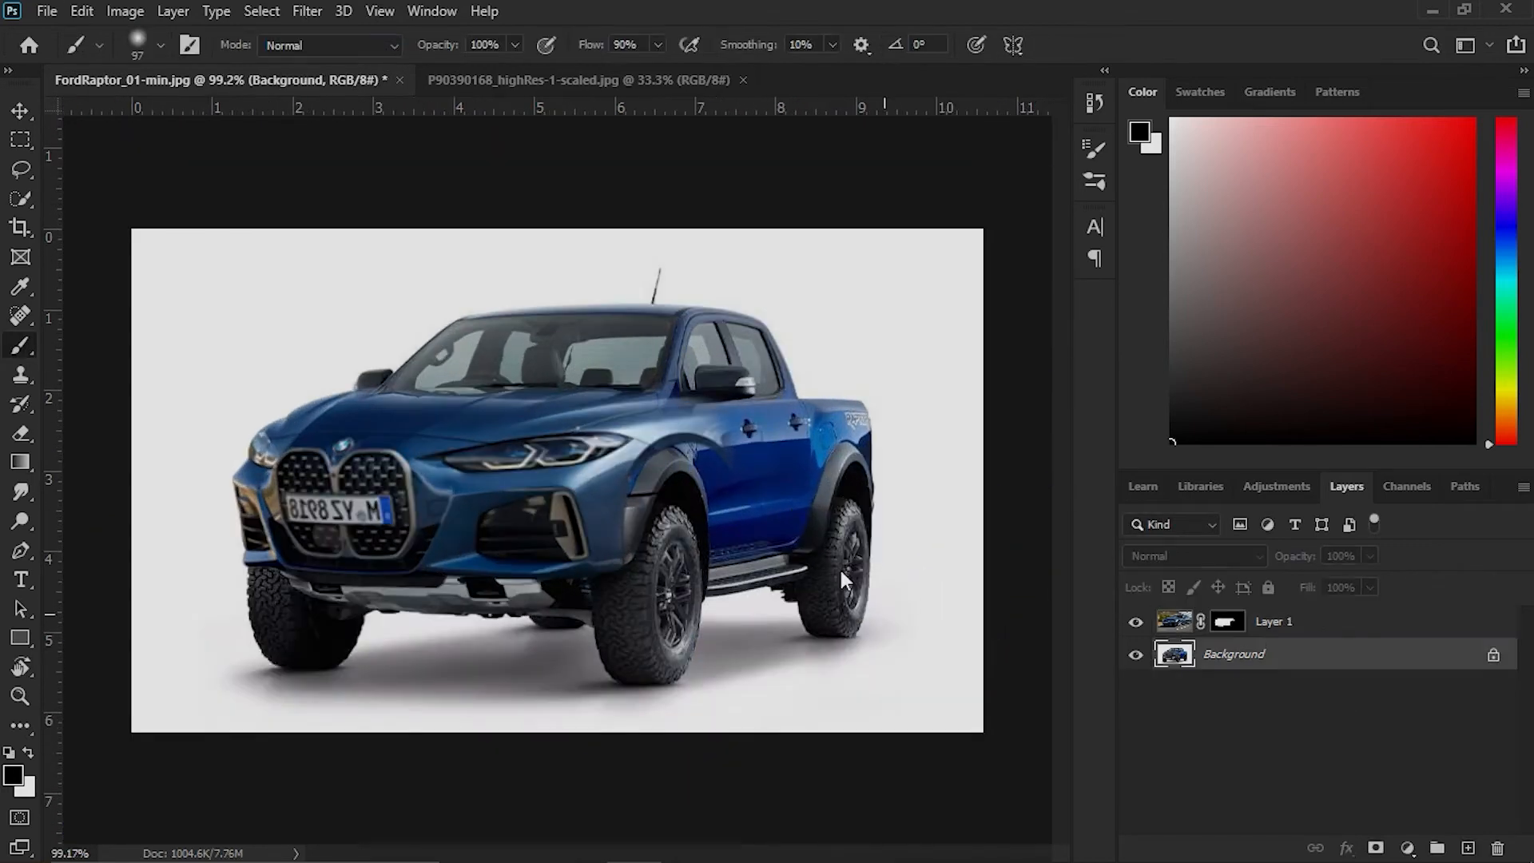
pyautogui.press('s')
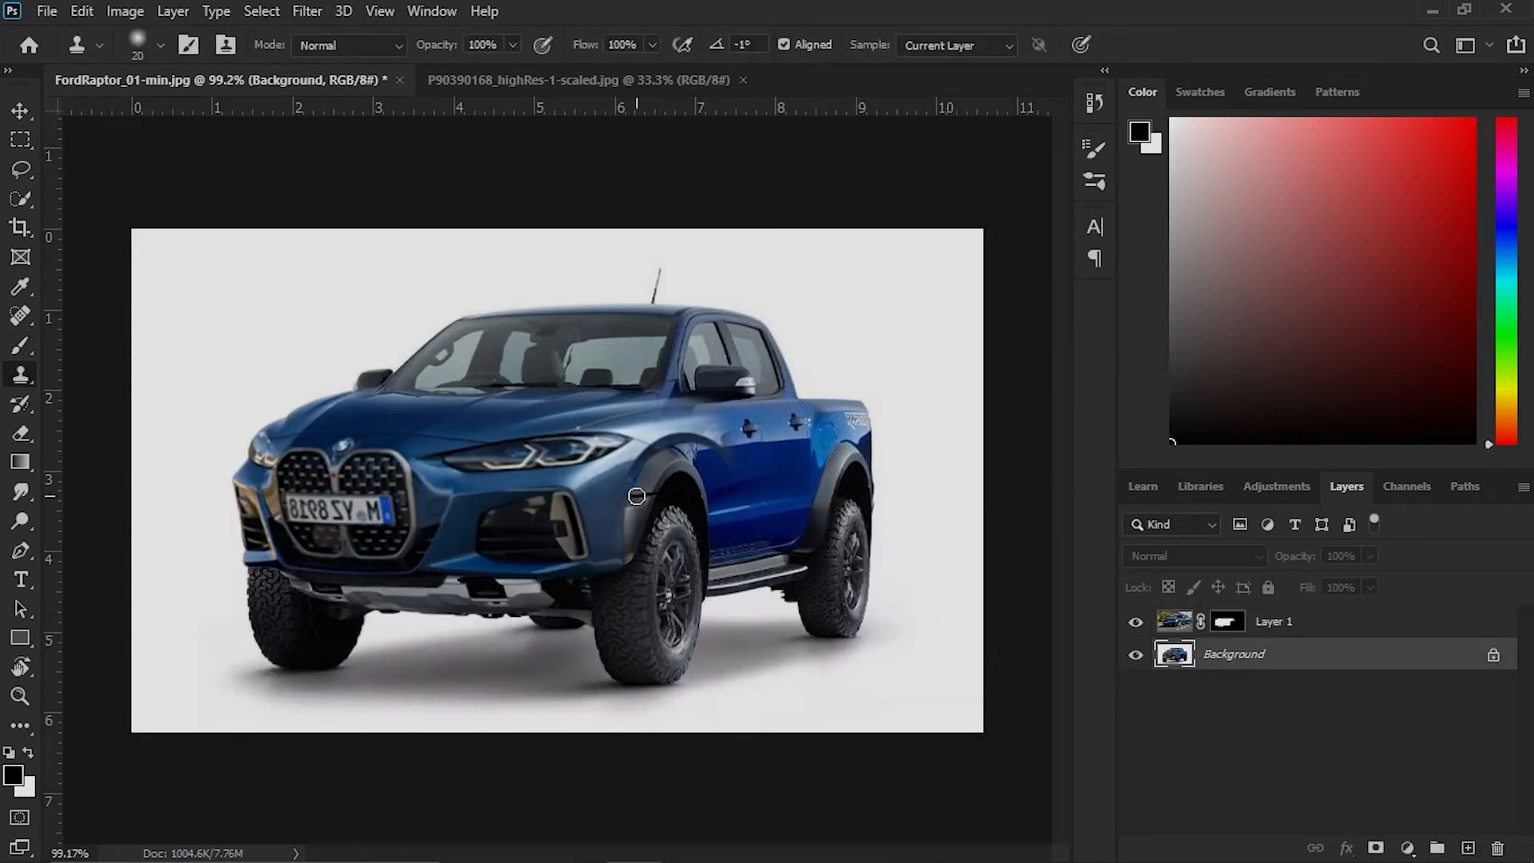
pyautogui.hotkey('alt', ']')
pyautogui.press('b')
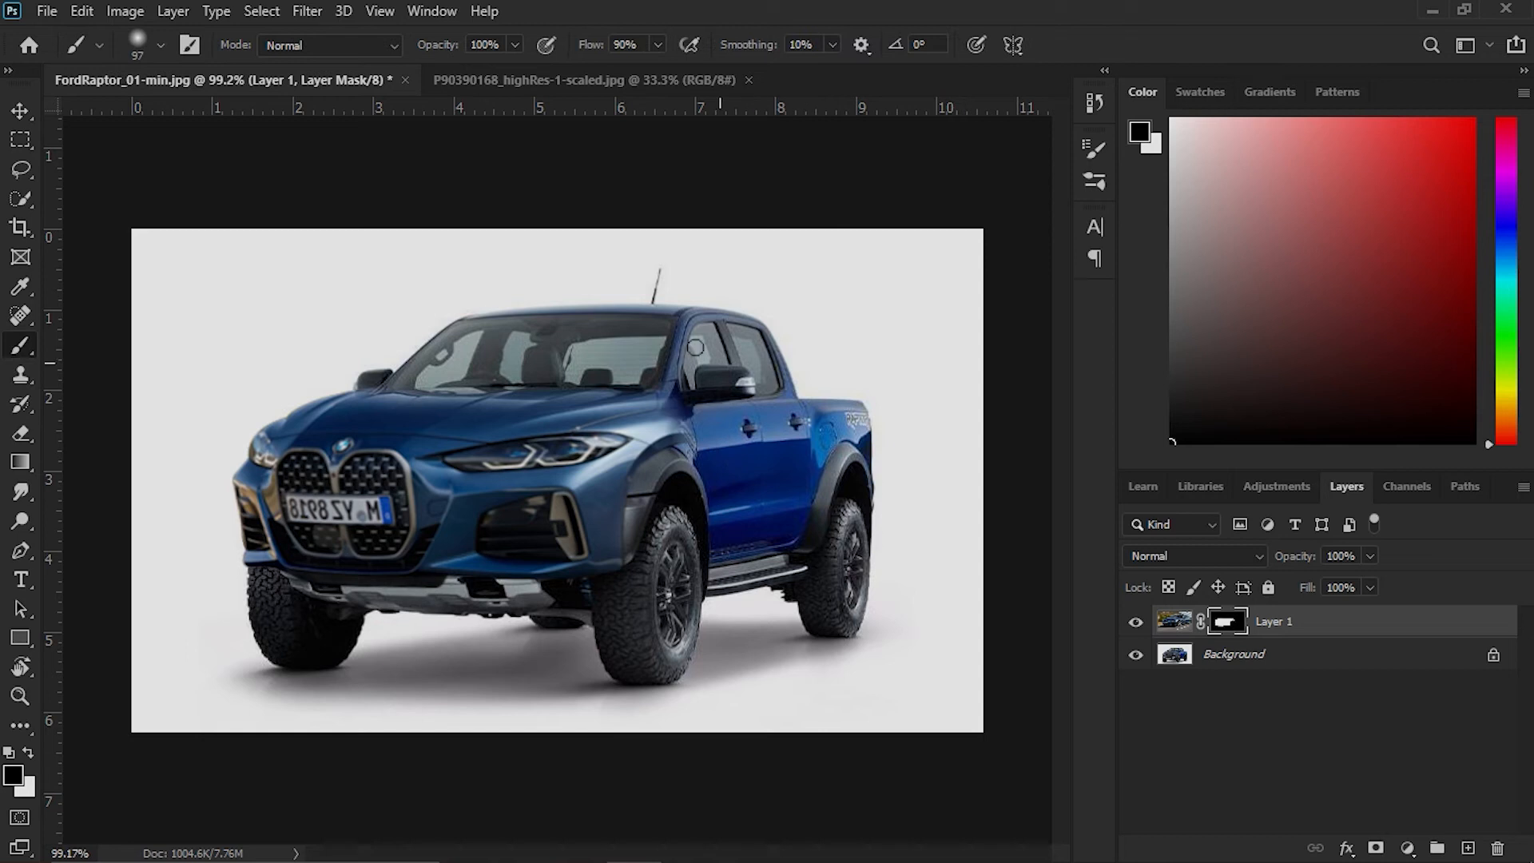
# - Add a Hue/Saturation adjustment clipped to the pickup's new front and shift its hue toward teal
pyautogui.scroll(-2, 819, 631)
pyautogui.click(1408, 847)
pyautogui.click(1394, 627)
pyautogui.moveTo(1087, 374); pyautogui.dragTo(1042, 382)
pyautogui.click(1247, 192)
# - Add a Hue/Saturation adjustment on the pickup background, shifting its hue toward teal and raising its saturation
pyautogui.click(1235, 687)
pyautogui.click(1408, 848)
pyautogui.click(1394, 626)
pyautogui.moveTo(934, 373); pyautogui.dragTo(883, 373)
pyautogui.moveTo(934, 417); pyautogui.dragTo(982, 414)
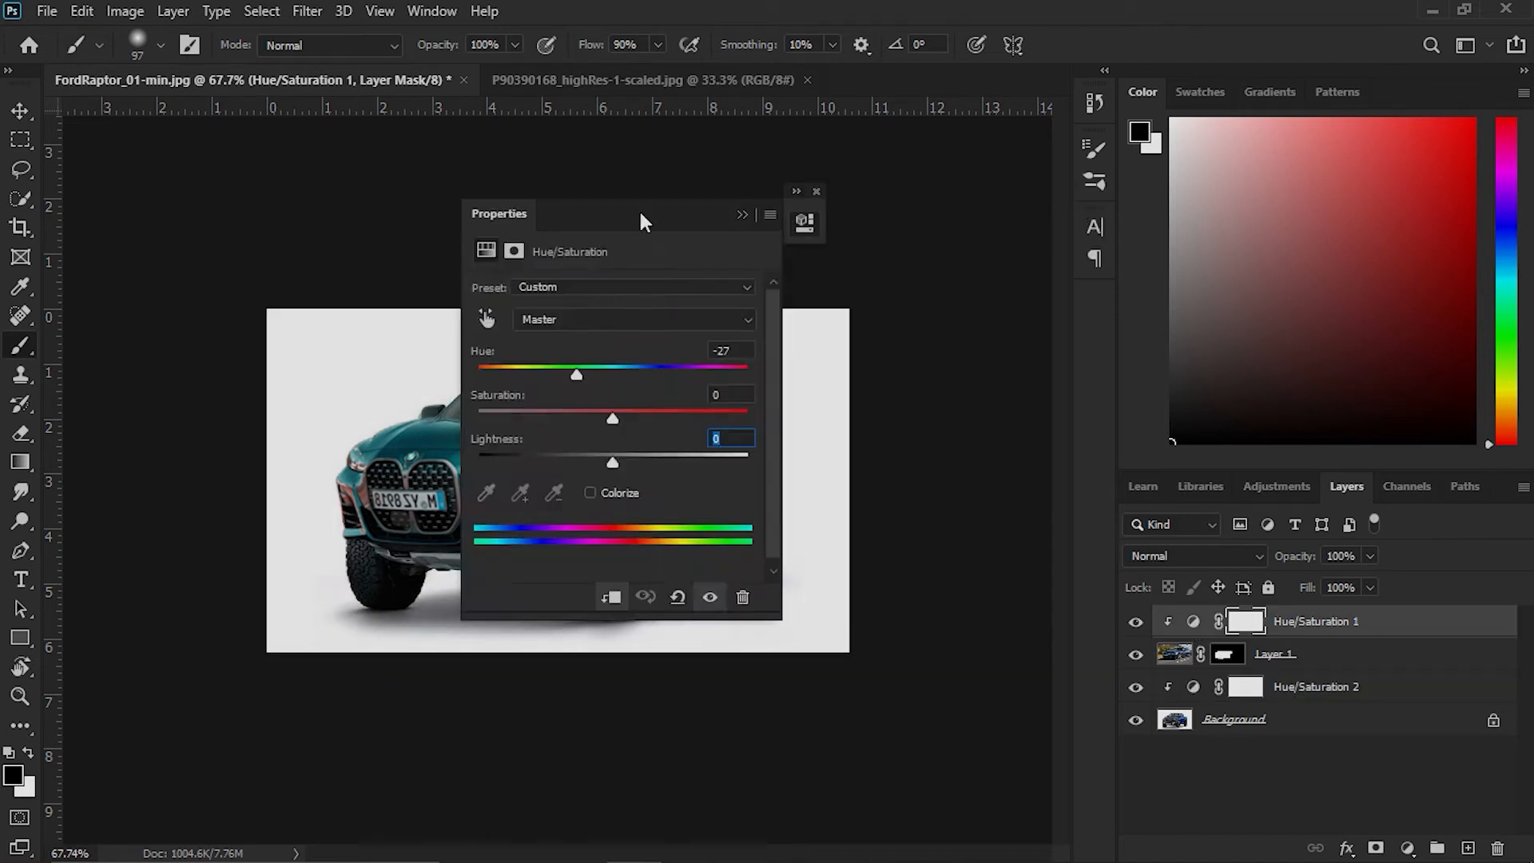
# - Raise the saturation of the front's Hue/Saturation adjustment slightly and select Layer 1 for brushing
pyautogui.moveTo(639, 209); pyautogui.dragTo(1089, 205)
pyautogui.moveTo(1063, 409)
pyautogui.mouseDown()
pyautogui.moveTo(1107, 410)
pyautogui.moveTo(1087, 409)
pyautogui.mouseUp()
pyautogui.click(1224, 189)
pyautogui.scroll(2, 612, 458)
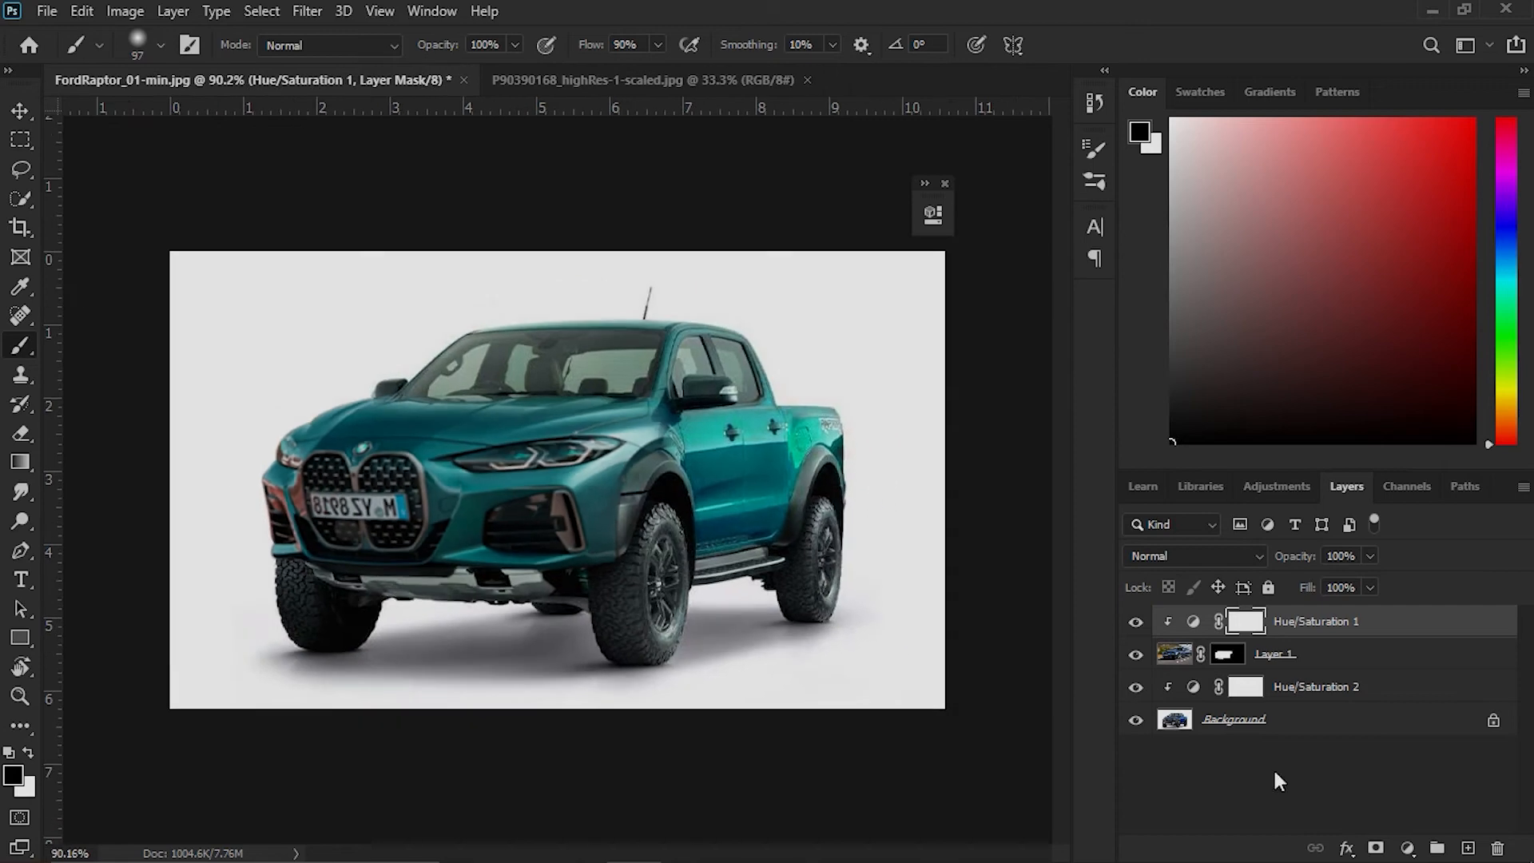
pyautogui.hotkey('alt', '[')
pyautogui.rightClick(703, 489)
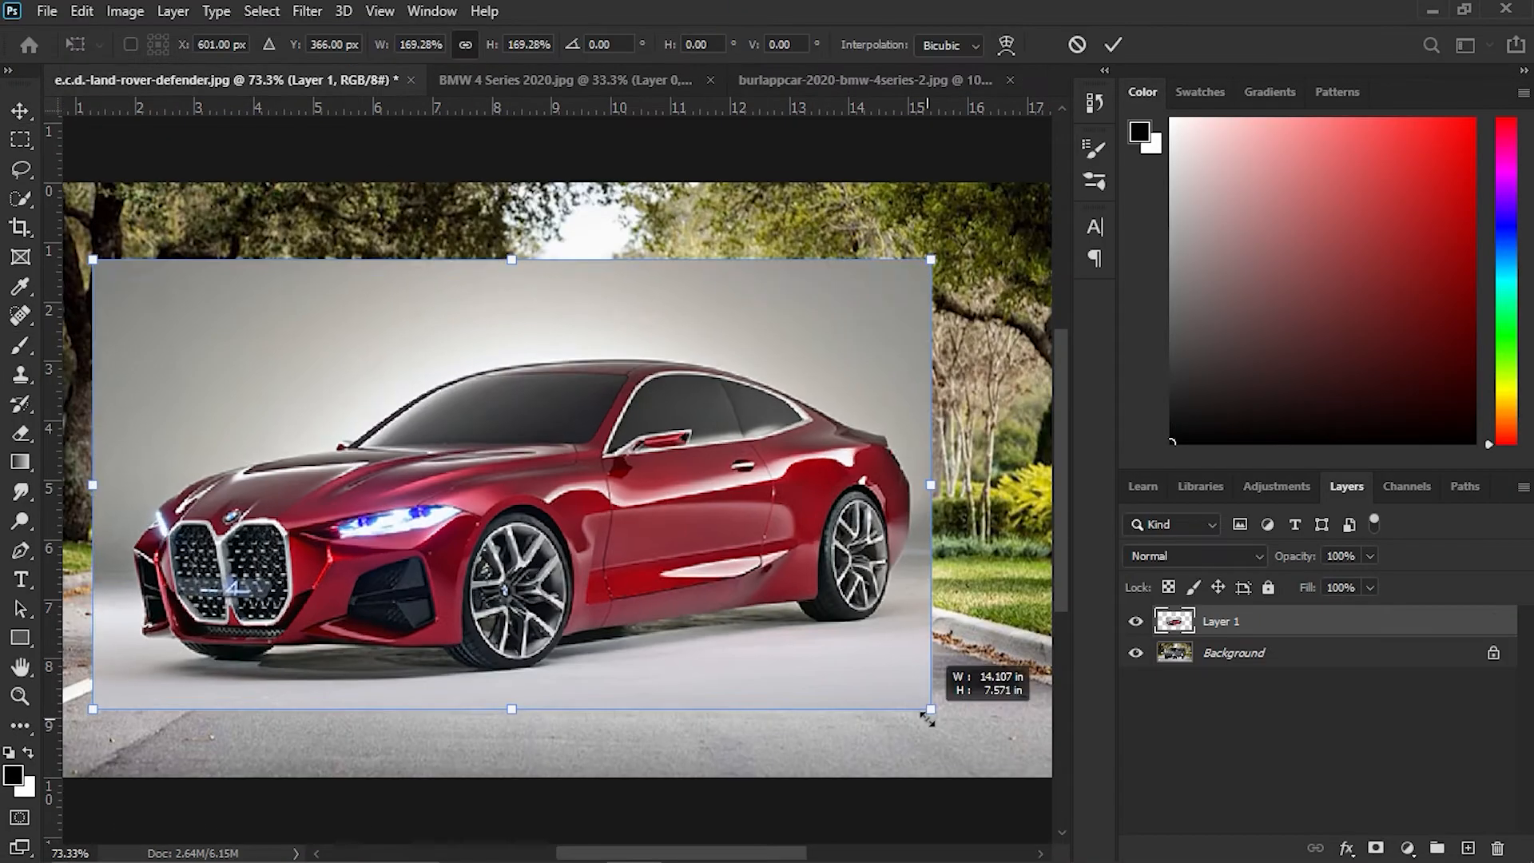
# - Enlarge the red BMW layer over the Defender and mask it to a Quick Selection of the car's front end and body
pyautogui.moveTo(926, 718); pyautogui.dragTo(925, 719)
pyautogui.press('Return')
pyautogui.press('w')
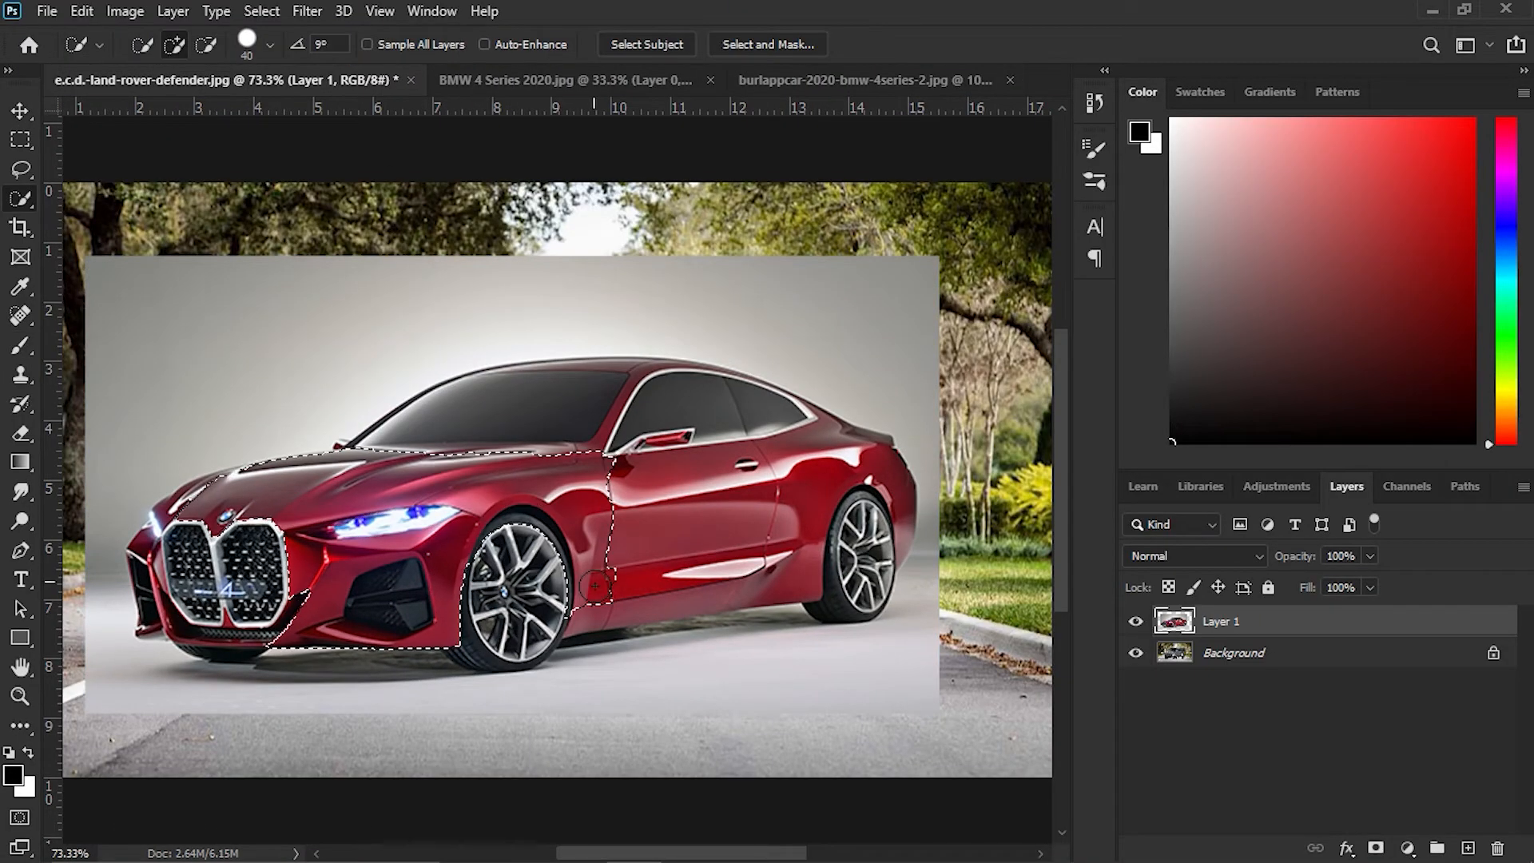
pyautogui.moveTo(464, 467); pyautogui.dragTo(383, 467)
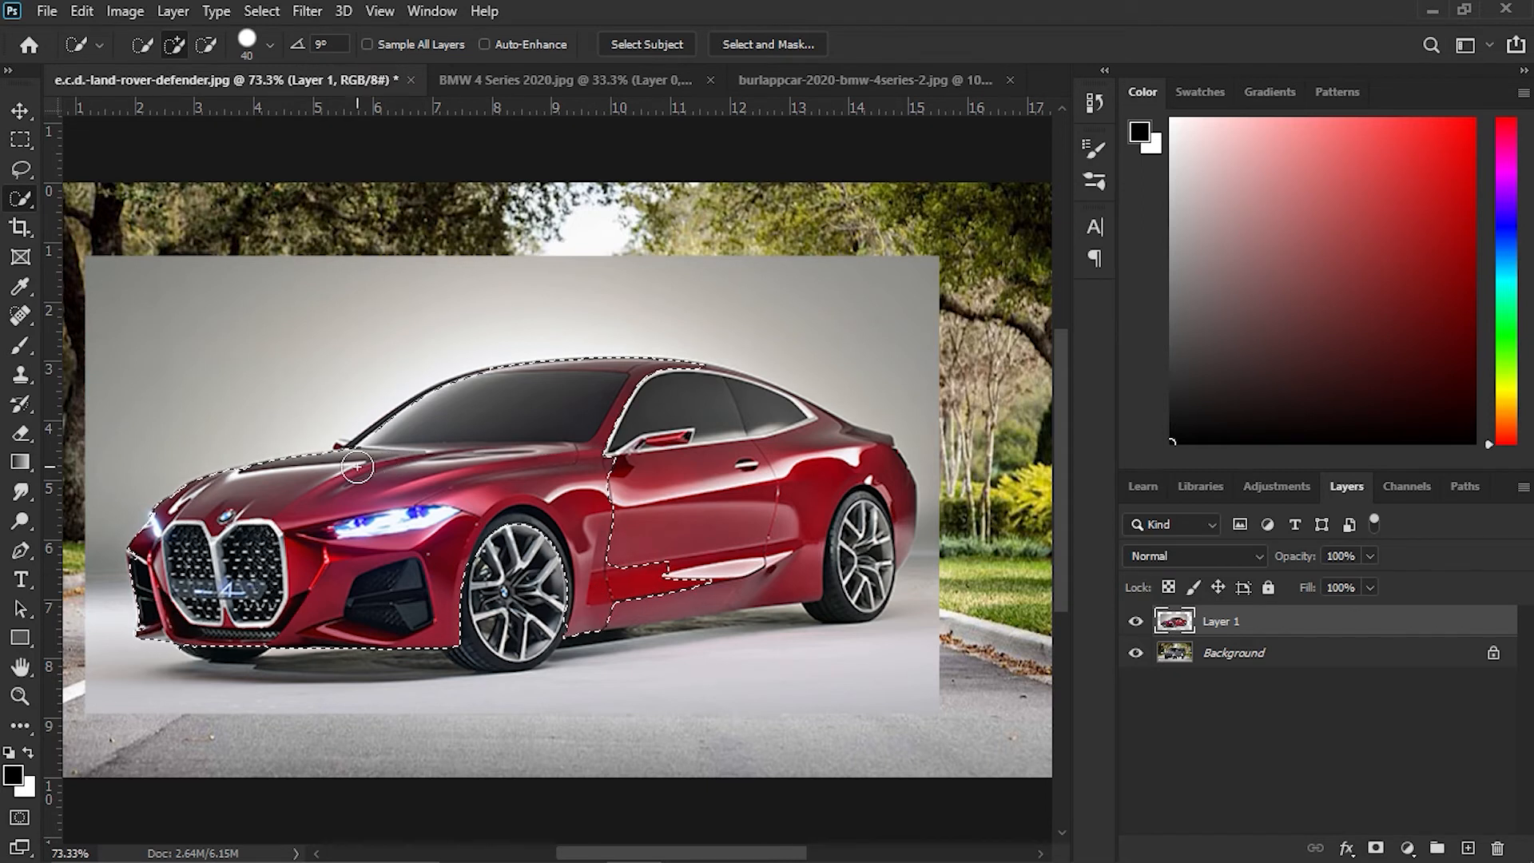
pyautogui.click(1374, 848)
# - Scale the masked BMW front to about 89% width and 83% height and place it over the Defender's front end
pyautogui.hotkey('ctrl', 't')
pyautogui.moveTo(479, 551); pyautogui.dragTo(538, 524)
pyautogui.hotkey('ctrl', '-')
pyautogui.moveTo(960, 666); pyautogui.dragTo(866, 619)
pyautogui.moveTo(559, 484); pyautogui.dragTo(591, 499)
pyautogui.moveTo(214, 270); pyautogui.dragTo(205, 283)
pyautogui.moveTo(205, 636); pyautogui.dragTo(205, 631)
# - Warp the BMW front so its fender and bumper follow the Defender's front wheel arch and body
pyautogui.rightClick(683, 623)
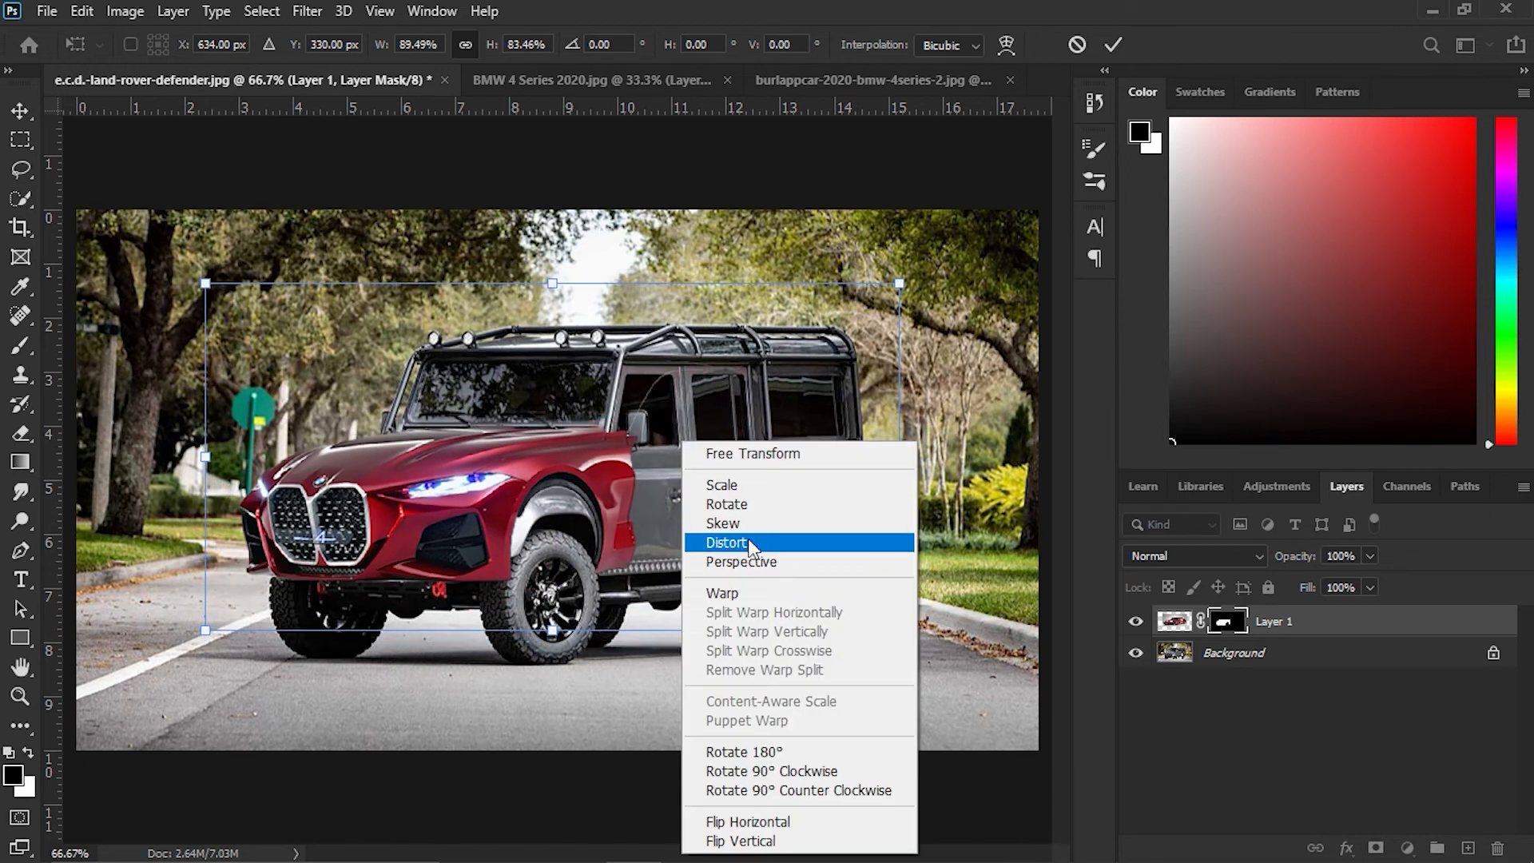
pyautogui.click(722, 593)
pyautogui.moveTo(900, 284); pyautogui.dragTo(827, 611)
pyautogui.moveTo(205, 631); pyautogui.dragTo(214, 646)
pyautogui.moveTo(899, 631)
pyautogui.mouseDown()
pyautogui.moveTo(955, 747)
pyautogui.moveTo(904, 719)
pyautogui.mouseUp()
pyautogui.press('Return')
# - Brush Layer 1's mask with an 80 px brush to begin uncovering the Defender's front wheel arch
pyautogui.press('b')
pyautogui.scroll(3, 546, 585)
pyautogui.rightClick(560, 524)
pyautogui.moveTo(772, 549); pyautogui.dragTo(750, 549)
pyautogui.moveTo(685, 599); pyautogui.dragTo(774, 599)
pyautogui.moveTo(576, 484); pyautogui.dragTo(551, 501)
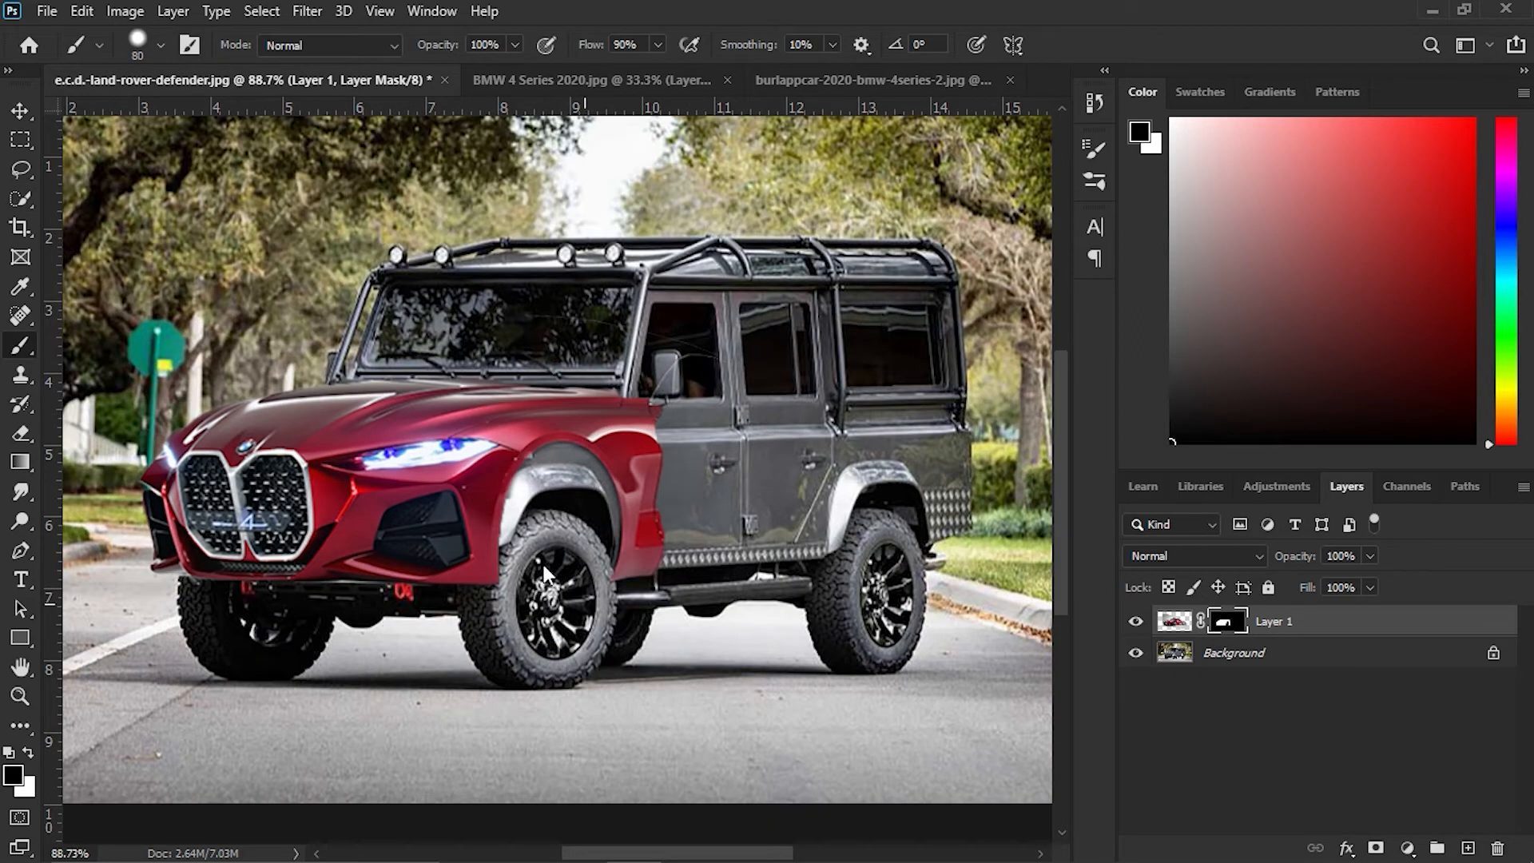
# - Warp Layer 1 a second time by reshaping its corners to refine how the BMW fender fits the Defender
pyautogui.hotkey('ctrl', 't')
pyautogui.rightClick(729, 497)
pyautogui.click(799, 230)
pyautogui.scroll(-1, 679, 711)
pyautogui.scroll(-2, 999, 719)
pyautogui.moveTo(998, 683); pyautogui.dragTo(950, 321)
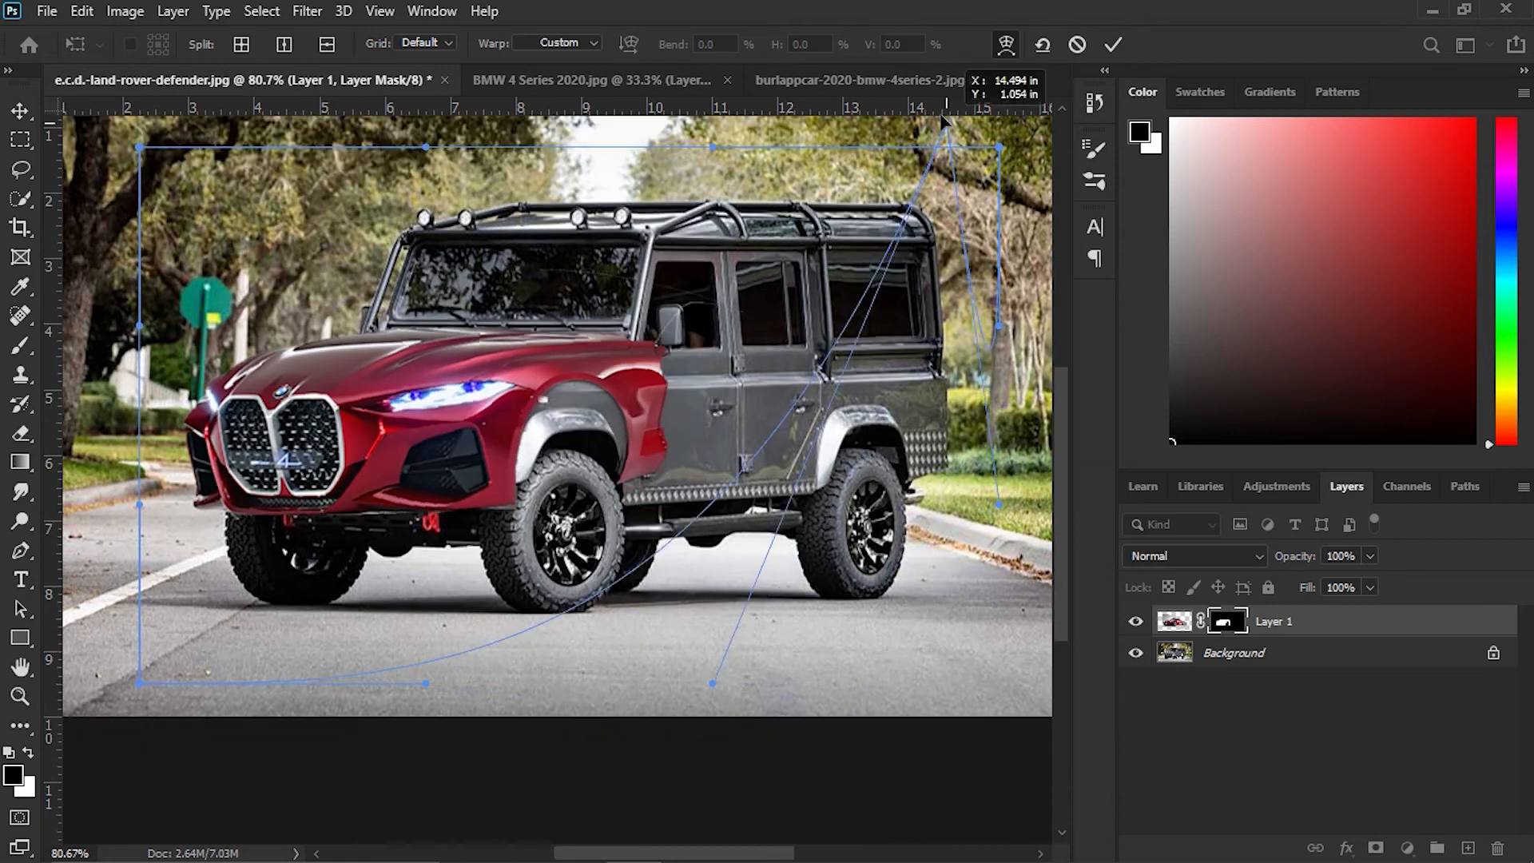
pyautogui.scroll(-1, 967, 198)
pyautogui.moveTo(967, 198); pyautogui.dragTo(959, 247)
pyautogui.press('Return')
# - Add a Hue/Saturation adjustment clipped to Layer 1 with saturation -97 and lightness +6
pyautogui.click(1407, 847)
pyautogui.click(1394, 631)
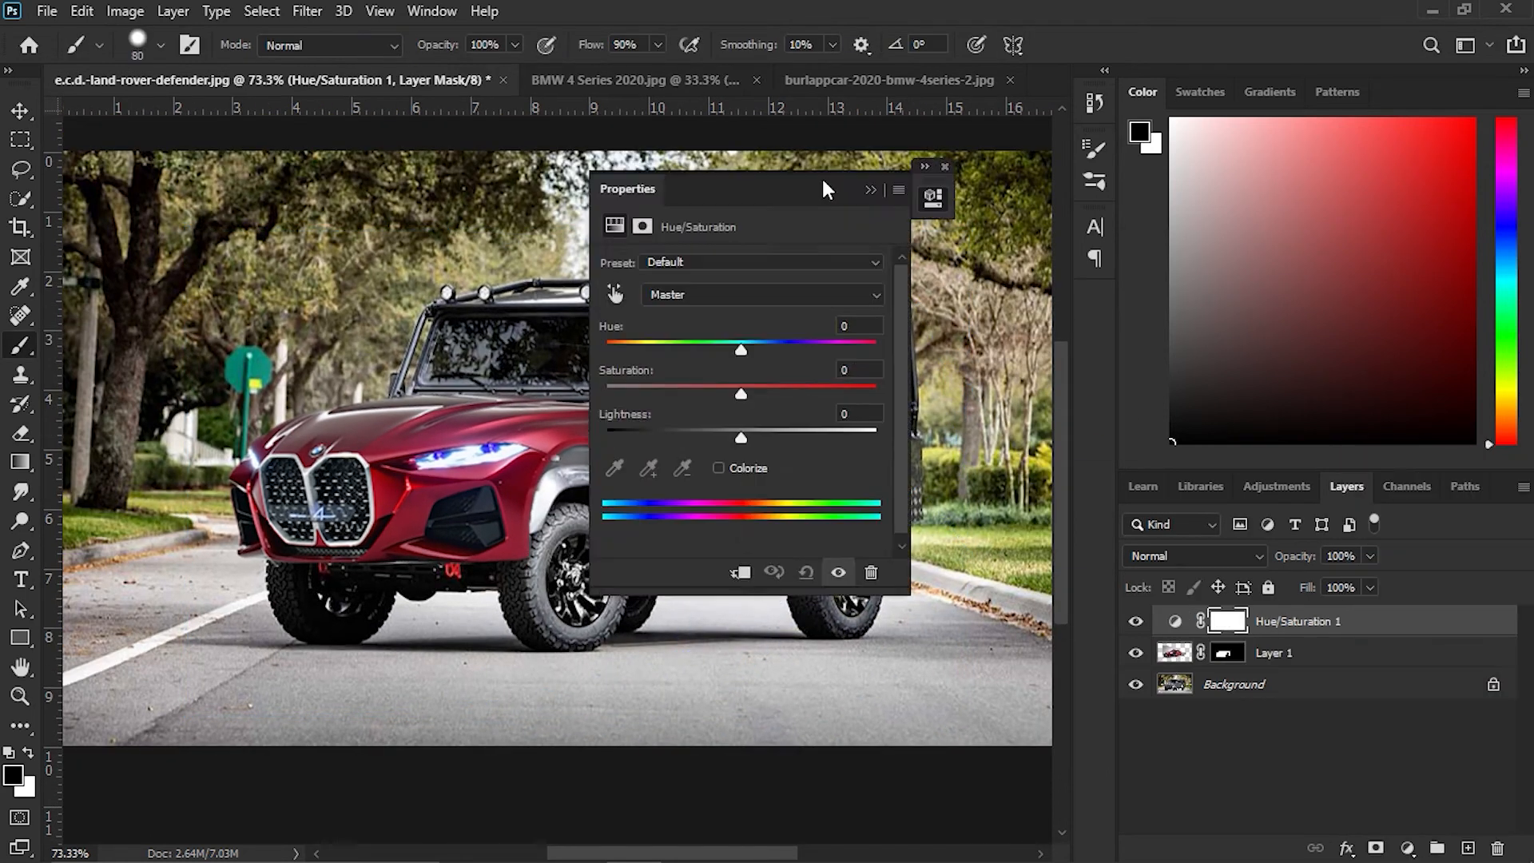
pyautogui.moveTo(815, 188); pyautogui.dragTo(1089, 157)
pyautogui.click(1013, 541)
pyautogui.moveTo(1014, 362); pyautogui.dragTo(882, 363)
pyautogui.click(1023, 403)
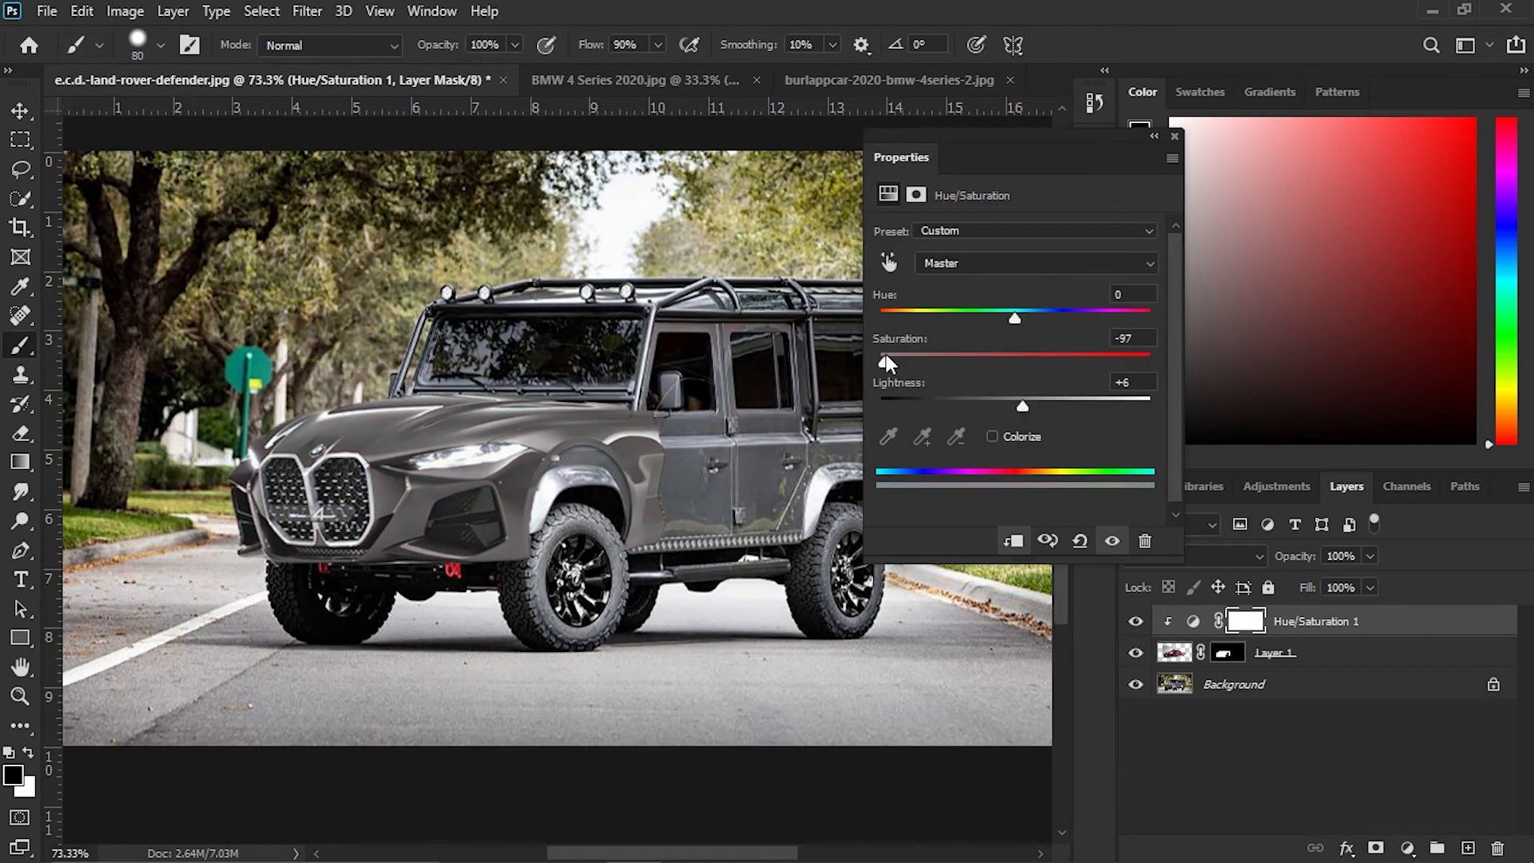
# - Brush Layer 1's mask with a 100 px brush to clean the front wheel arch and the fender's edge at the door
pyautogui.click(1227, 652)
pyautogui.rightClick(791, 492)
pyautogui.moveTo(847, 540); pyautogui.dragTo(917, 543)
pyautogui.press('Return')
pyautogui.scroll(1, 609, 535)
pyautogui.rightClick(615, 512)
pyautogui.moveTo(687, 568); pyautogui.dragTo(667, 569)
pyautogui.press('Return')
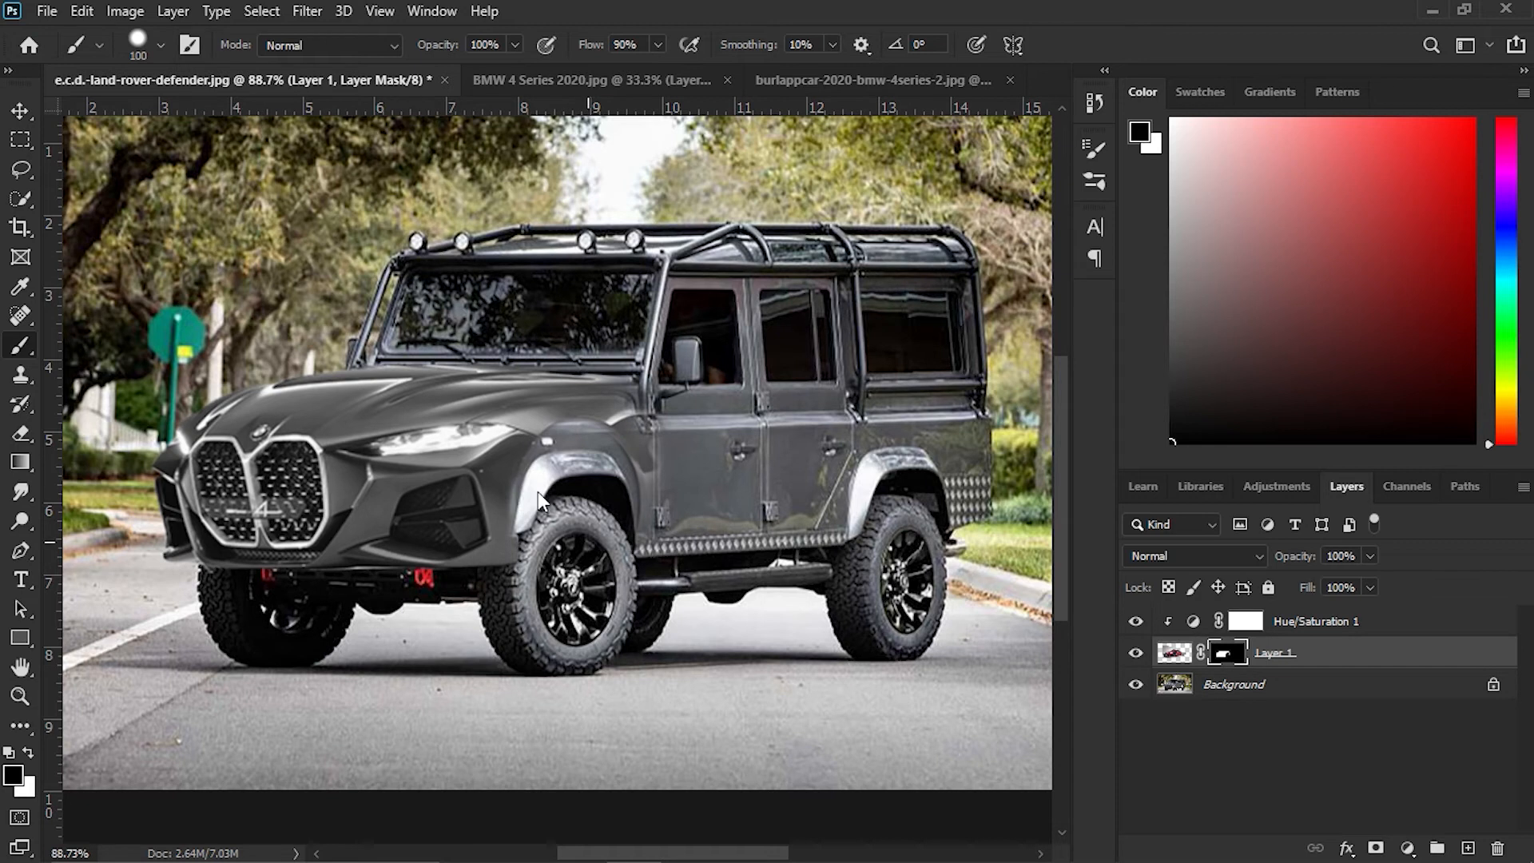
# - Lasso the stray highlights on the far side of the hood on Layer 1 and fill them
pyautogui.scroll(-1, 539, 491)
pyautogui.press('l')
pyautogui.moveTo(337, 399); pyautogui.dragTo(329, 402)
pyautogui.scroll(2, 340, 423)
pyautogui.rightClick(385, 408)
pyautogui.click(423, 681)
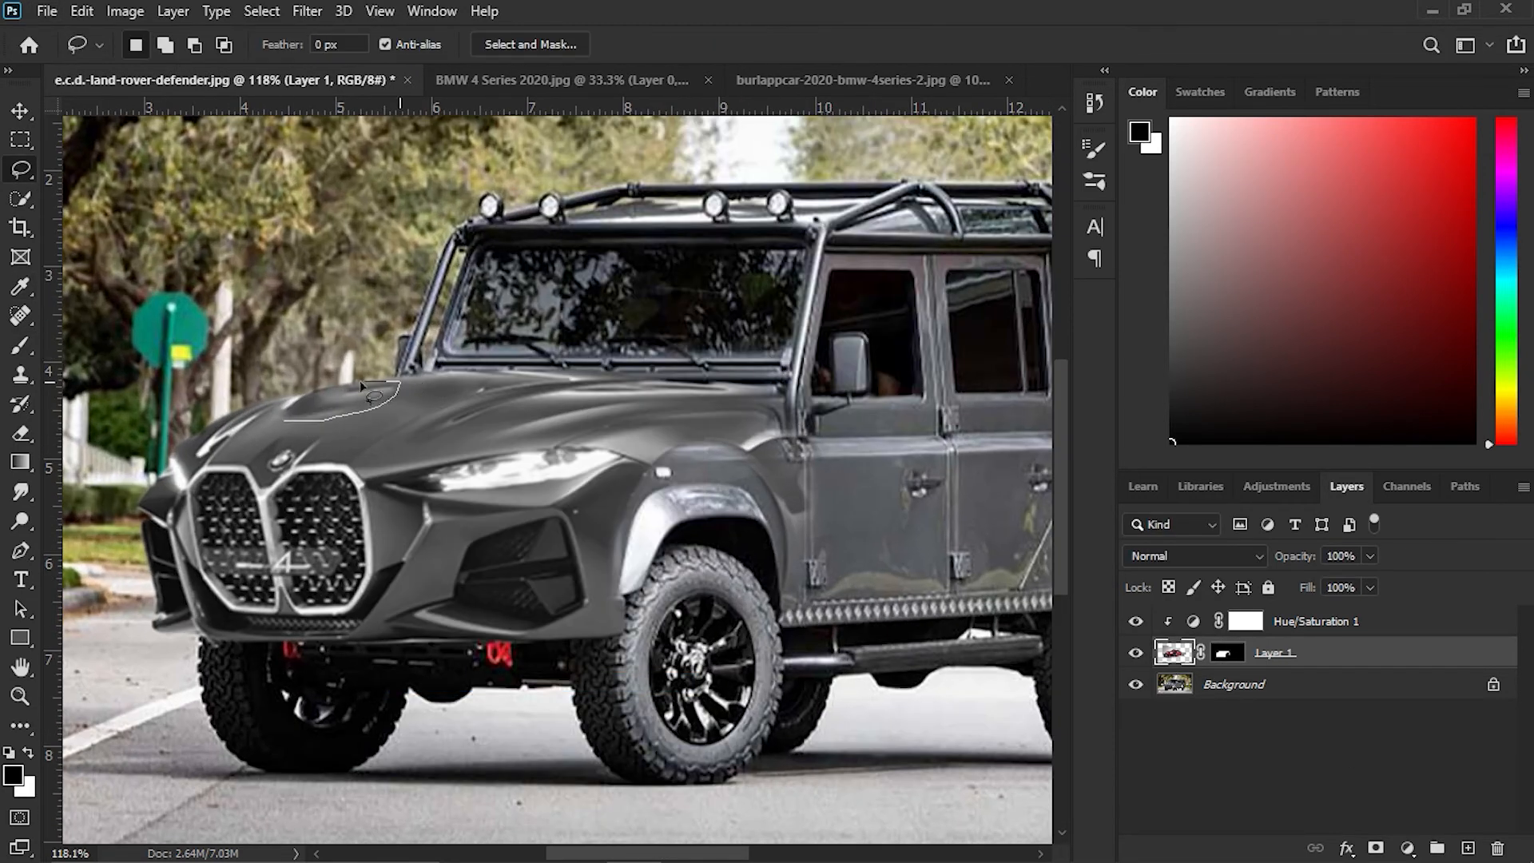
pyautogui.press('Return')
pyautogui.moveTo(400, 415); pyautogui.dragTo(352, 407)
pyautogui.rightClick(344, 406)
pyautogui.click(478, 679)
pyautogui.scroll(-2, 799, 563)
pyautogui.scroll(2, 732, 485)
# - Brush Layer 1's mask along the hood's edge below the windshield, reducing the brush from 100 to 10 px
pyautogui.click(1227, 653)
pyautogui.press('b')
pyautogui.moveTo(467, 419); pyautogui.dragTo(552, 422)
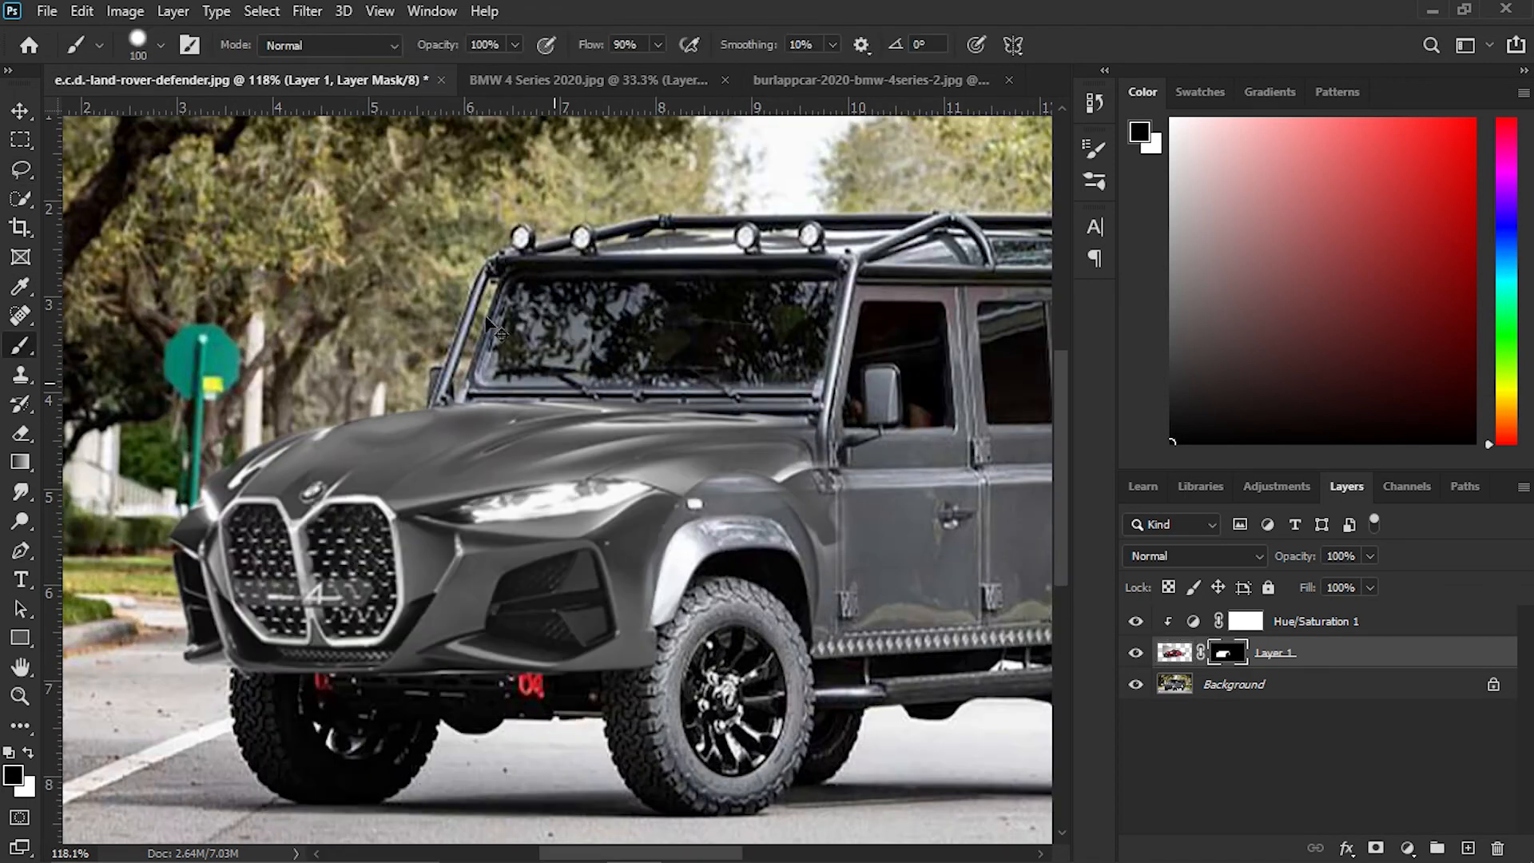
pyautogui.scroll(3, 310, 490)
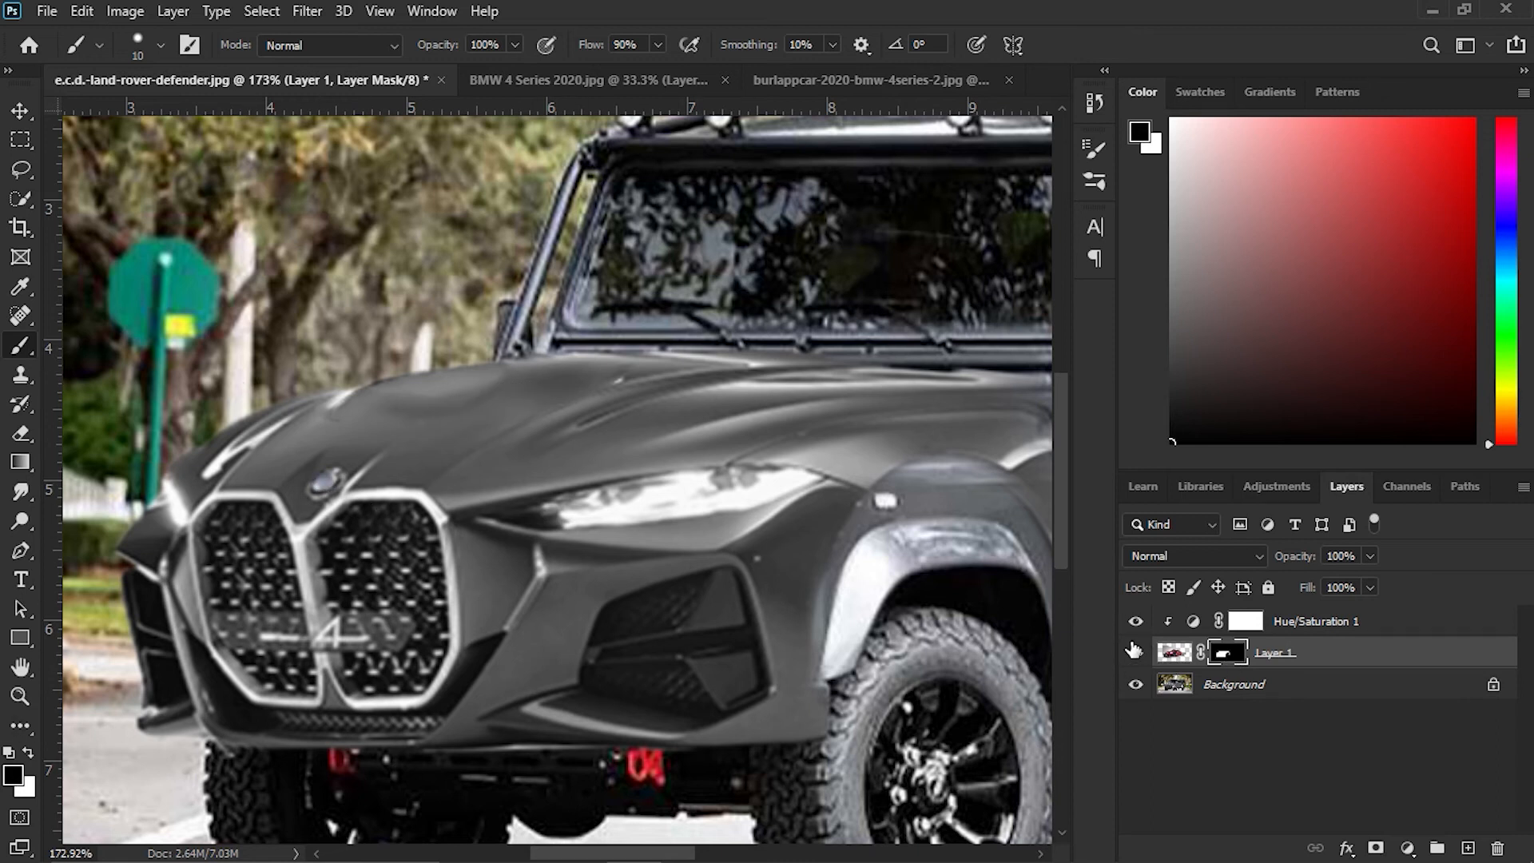
# - Paint black on the Hue/Saturation mask over the BMW badge with a 7 px brush to restore the badge's colour
pyautogui.click(1193, 620)
pyautogui.scroll(4, 324, 503)
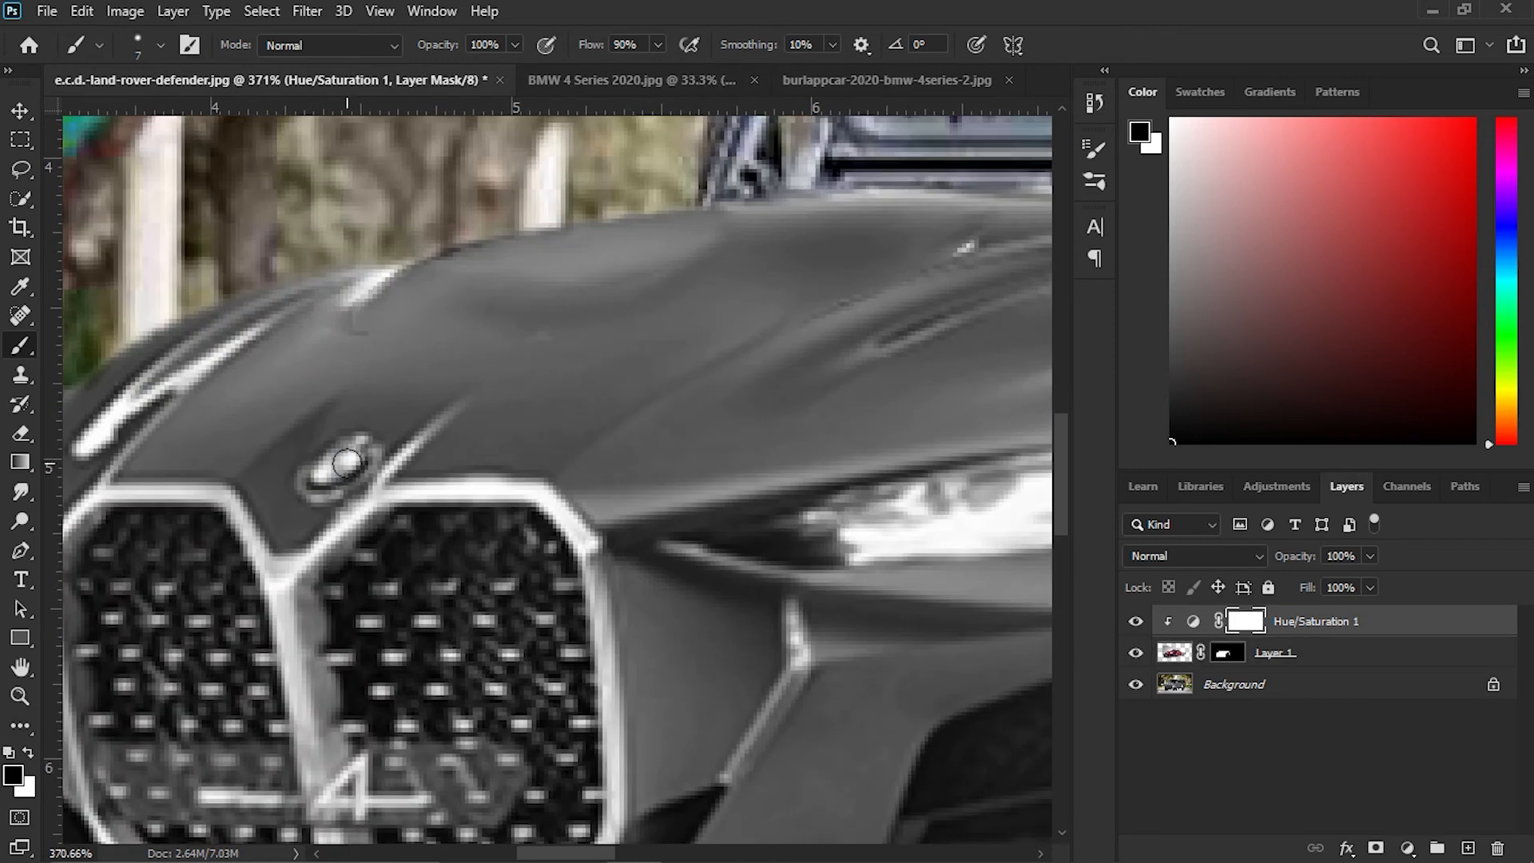
pyautogui.scroll(-5, 333, 466)
pyautogui.scroll(2, 689, 602)
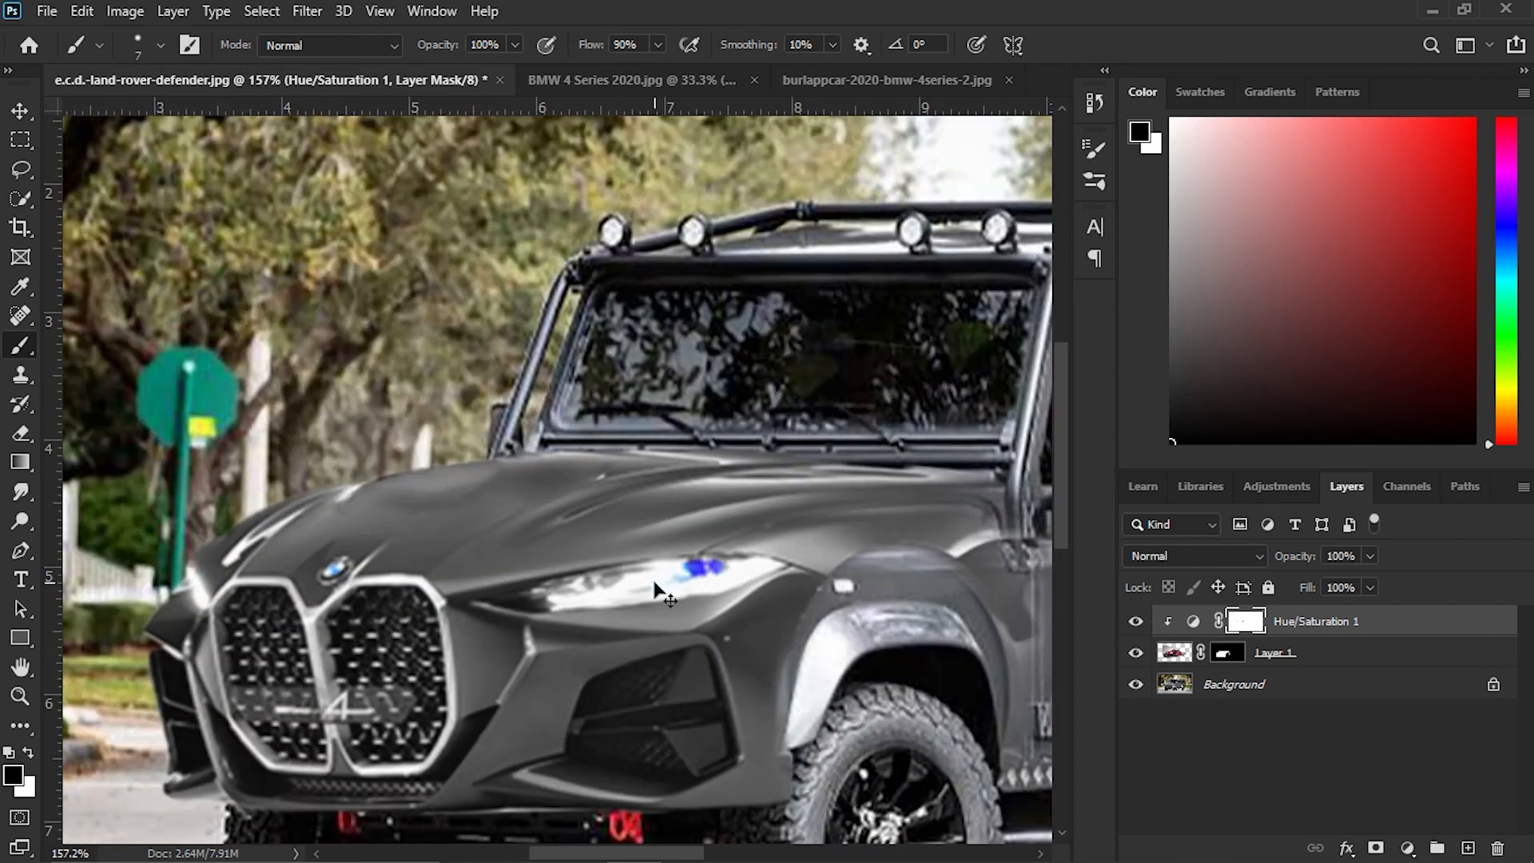
# - Add a Levels adjustment clipped to the BMW front and set its midtones to 1.37
pyautogui.hotkey('ctrl', '0')
pyautogui.click(1408, 847)
pyautogui.click(1382, 548)
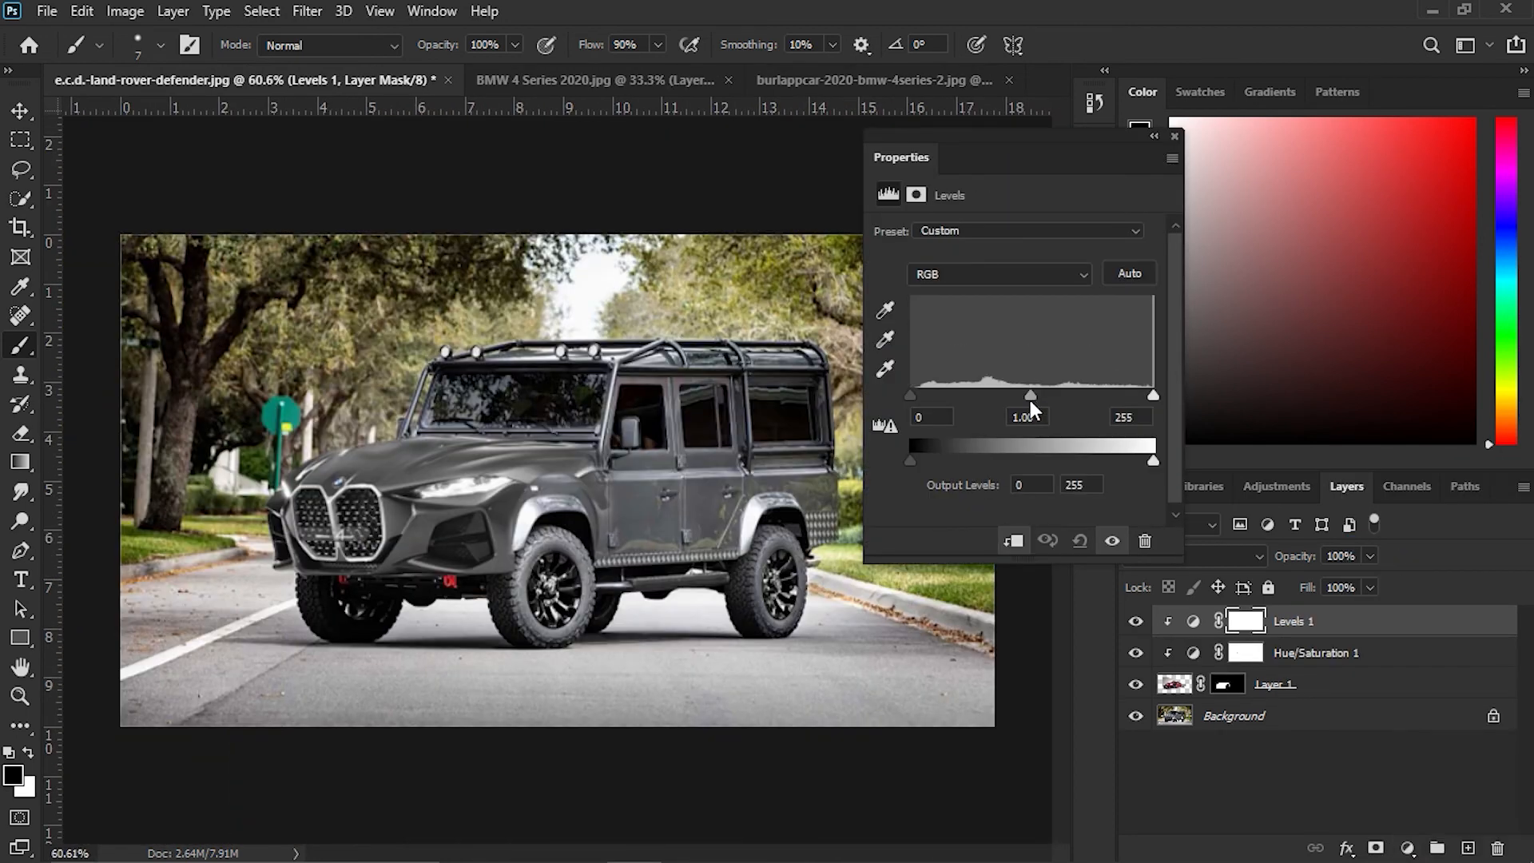
pyautogui.moveTo(1031, 396); pyautogui.dragTo(1005, 394)
pyautogui.moveTo(911, 395); pyautogui.dragTo(901, 397)
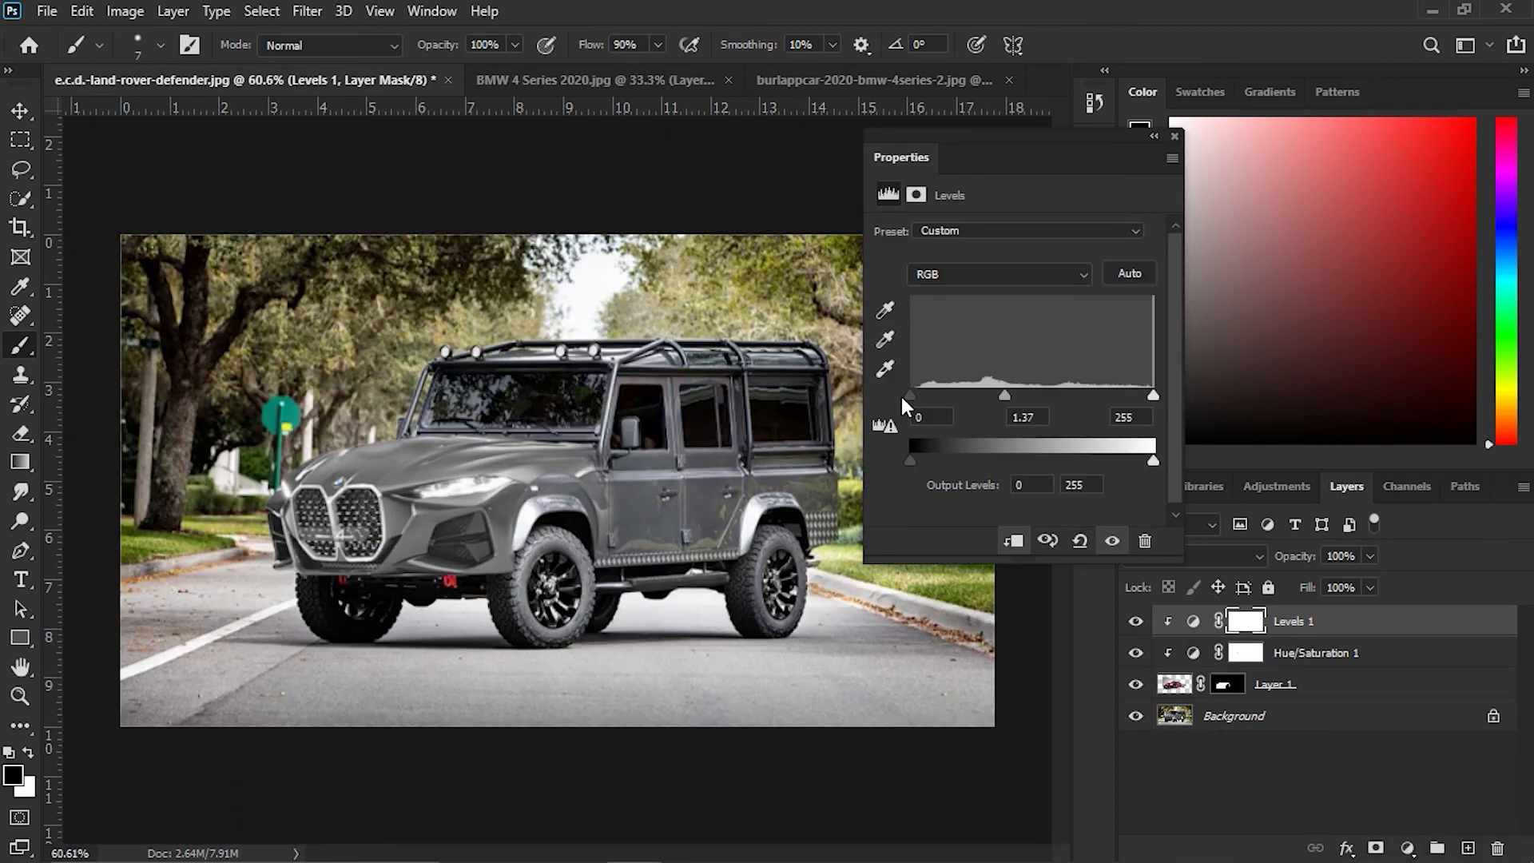
pyautogui.click(1174, 136)
# - Paint an orange glow over the headlight on a new layer and adjust the layer's blending and opacity
pyautogui.hotkey('ctrl', 'shift', 'alt', 'n')
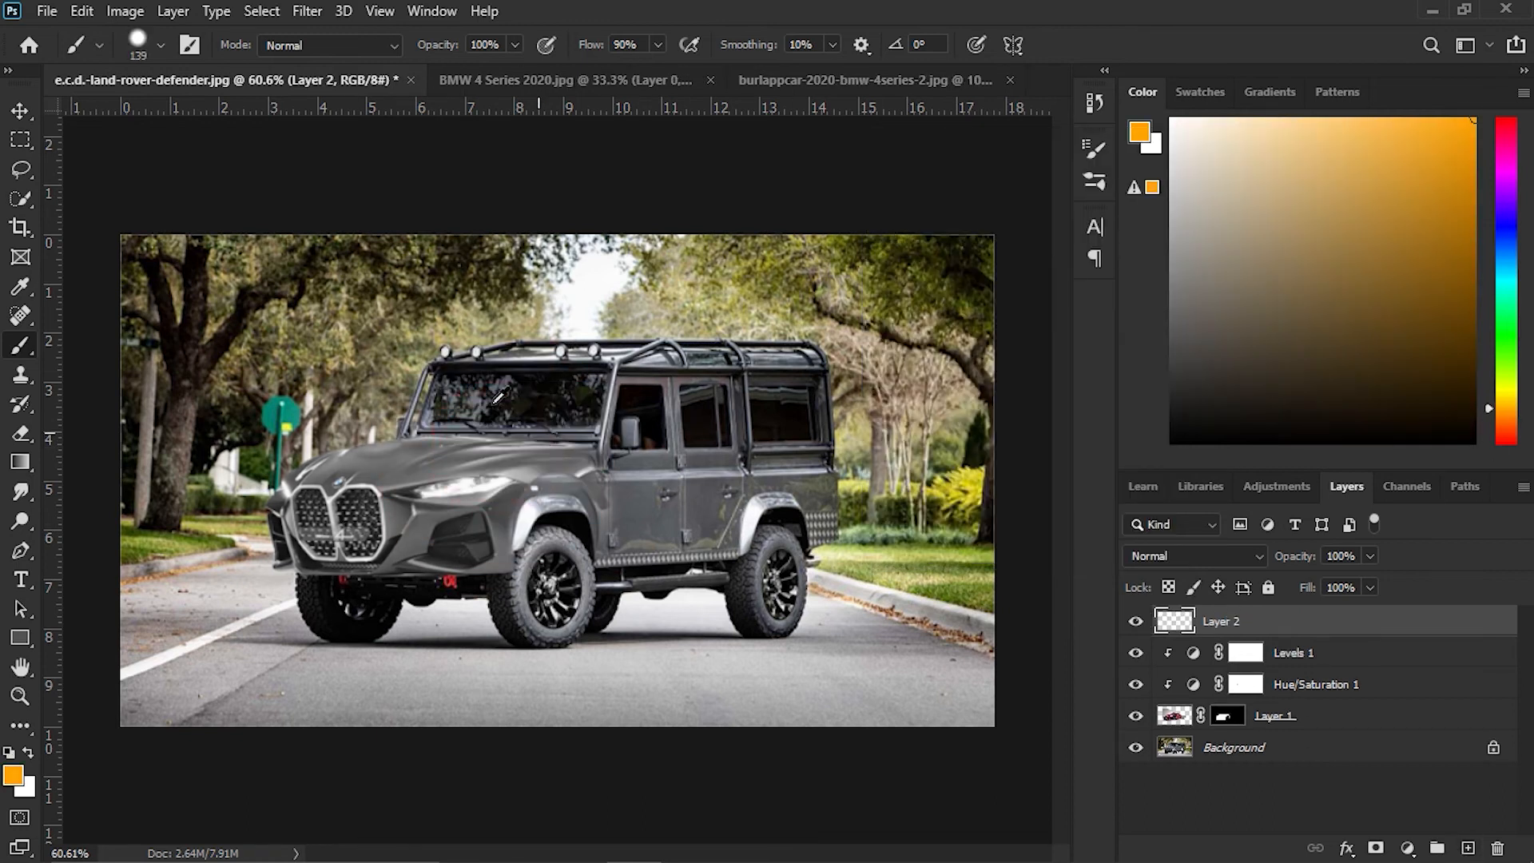
pyautogui.moveTo(548, 531); pyautogui.dragTo(597, 515)
pyautogui.click(456, 490)
pyautogui.click(1195, 555)
pyautogui.click(1158, 587)
pyautogui.hotkey('ctrl', 'z')
pyautogui.click(1369, 555)
pyautogui.moveTo(1375, 581); pyautogui.dragTo(1318, 590)
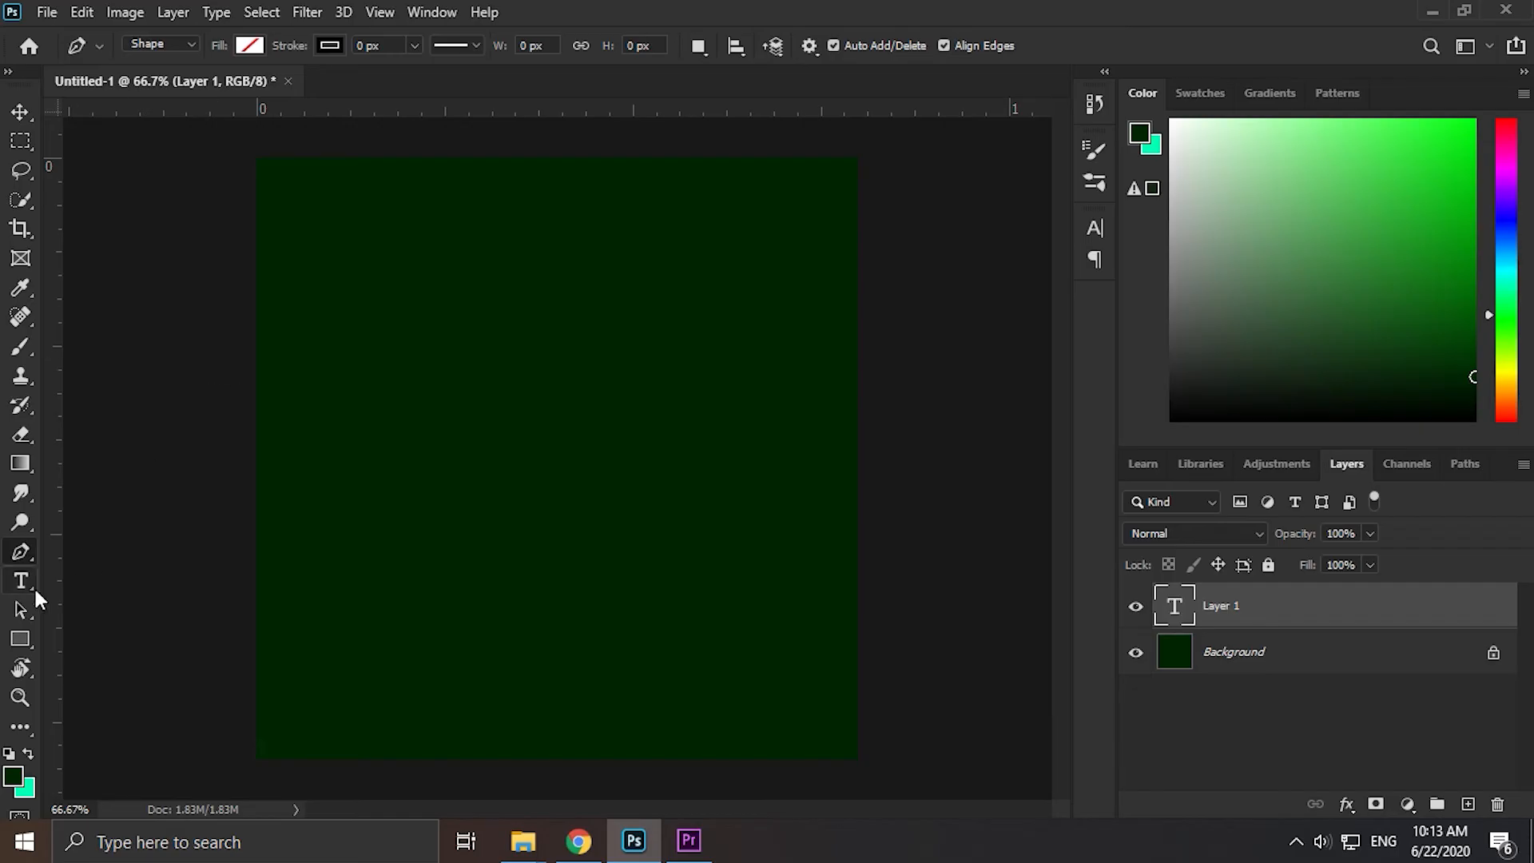
# - Add a text layer on the dark green canvas reading "Like Comment Share & Subscribe", one word per line
pyautogui.click(34, 588)
pyautogui.click(381, 247)
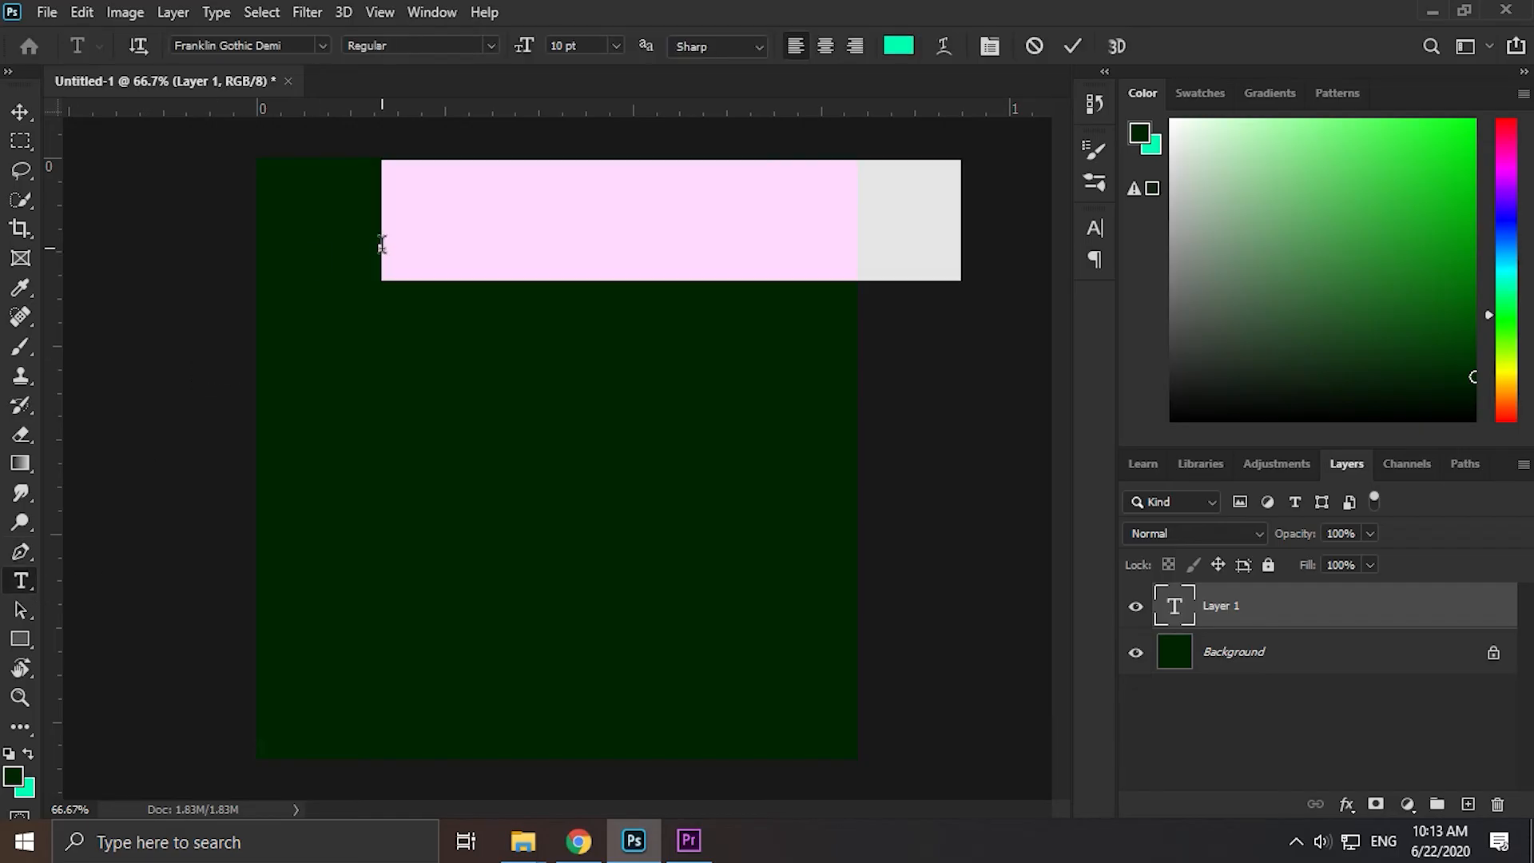
pyautogui.write('Like')
pyautogui.press('Return')
pyautogui.write('Comment')
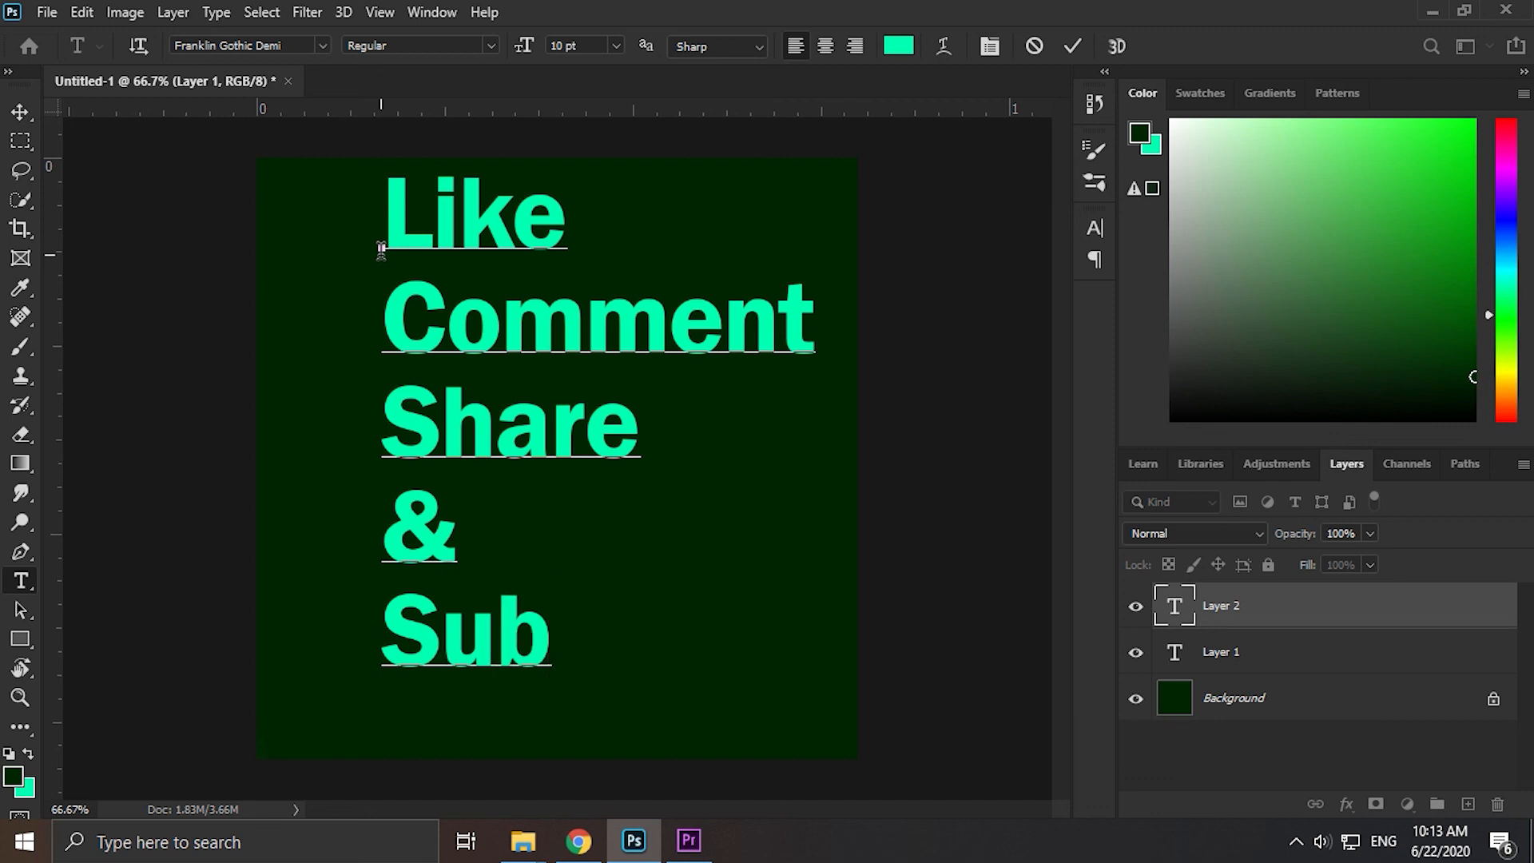
# - Move the text block slightly down and left on the green canvas and begin saving the document
pyautogui.click(24, 114)
pyautogui.moveTo(559, 421); pyautogui.dragTo(550, 457)
pyautogui.click(47, 12)
pyautogui.click(99, 266)
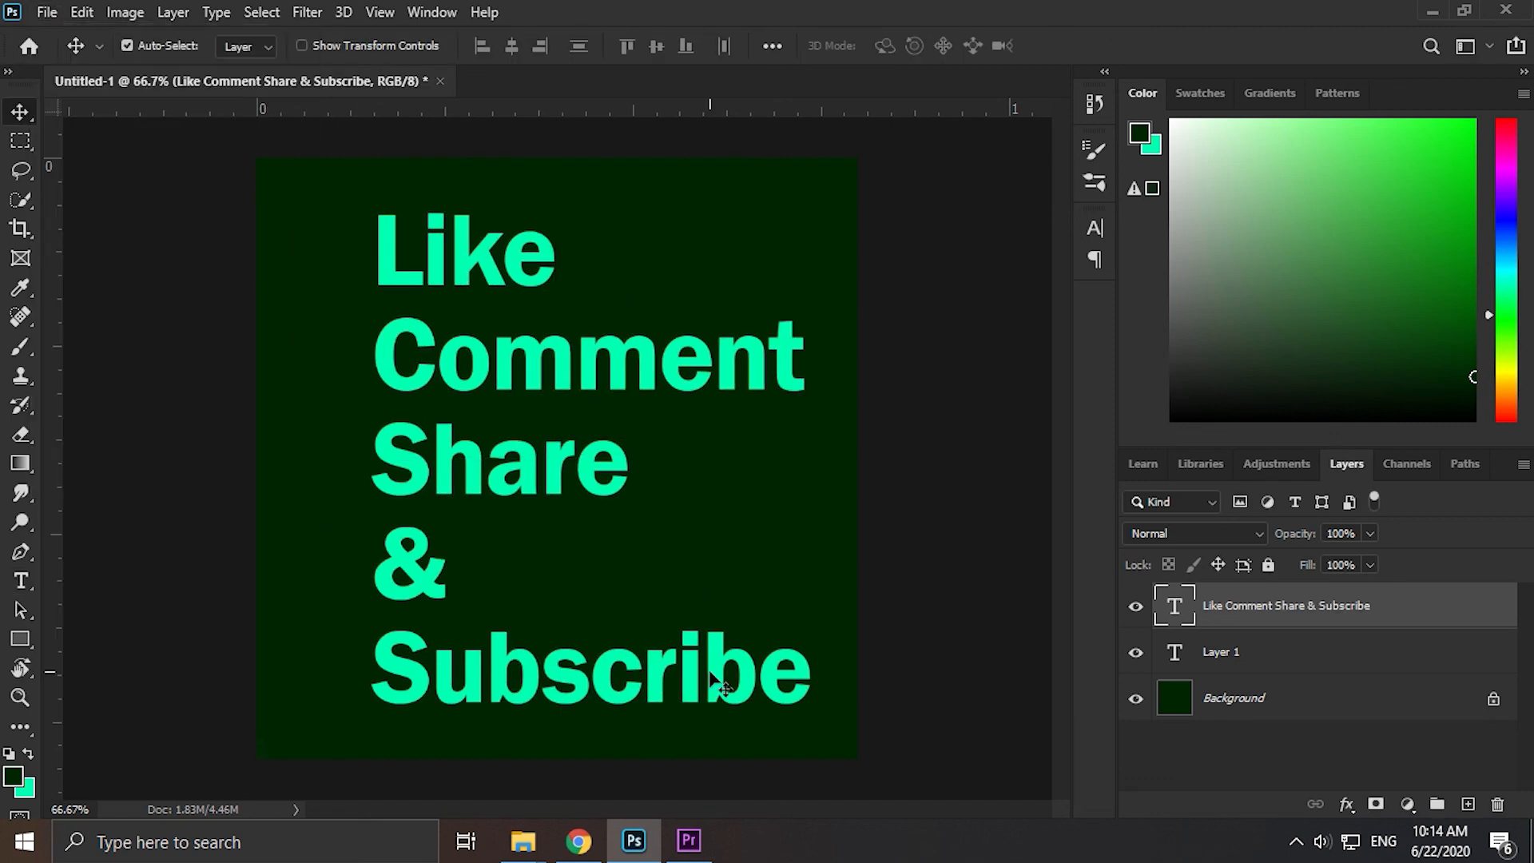